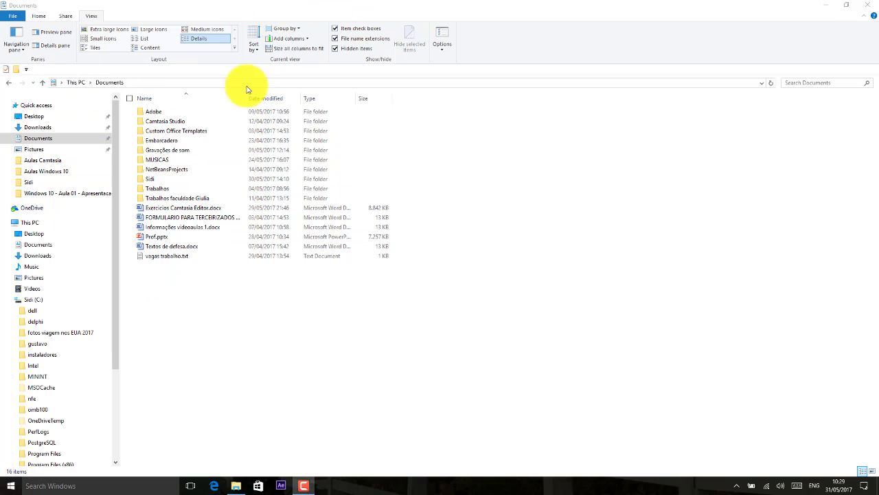
Step: Collapse the Sidi (C:) drive in the folder tree and create a new folder in Documents
{"action": "left_click", "coordinate": [8, 301]}
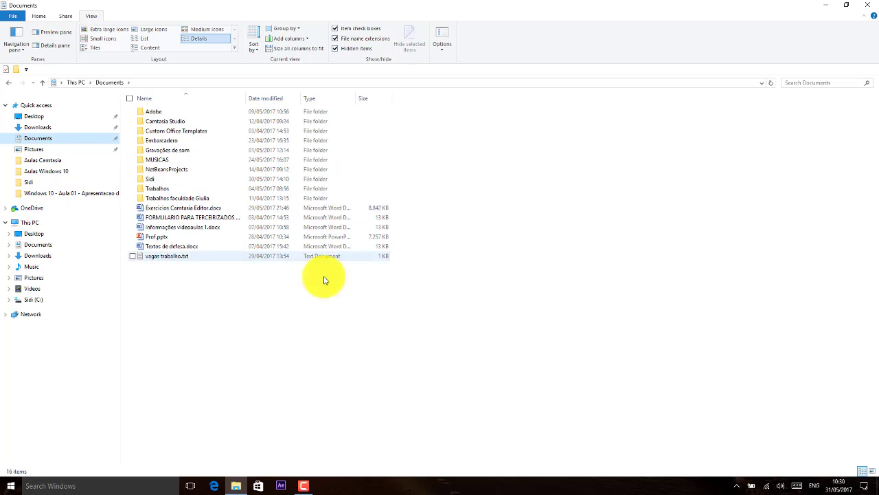
{"action": "right_click", "coordinate": [319, 353]}
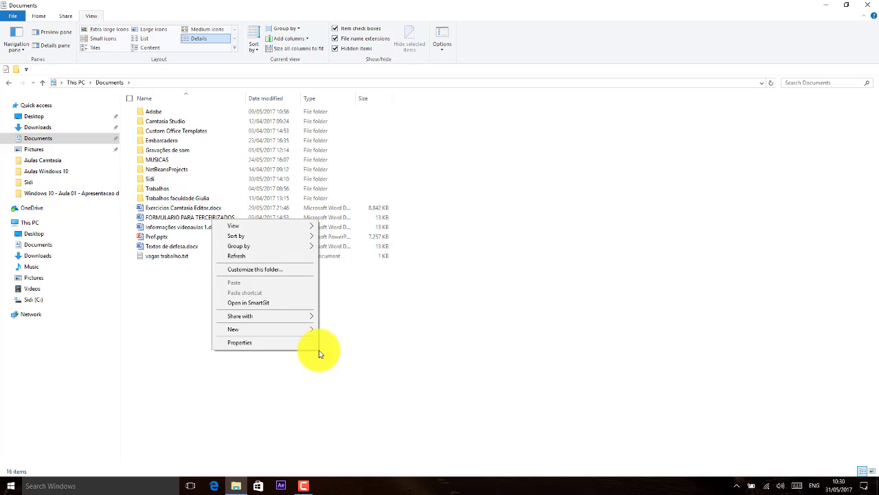
{"action": "mouse_move", "coordinate": [279, 334]}
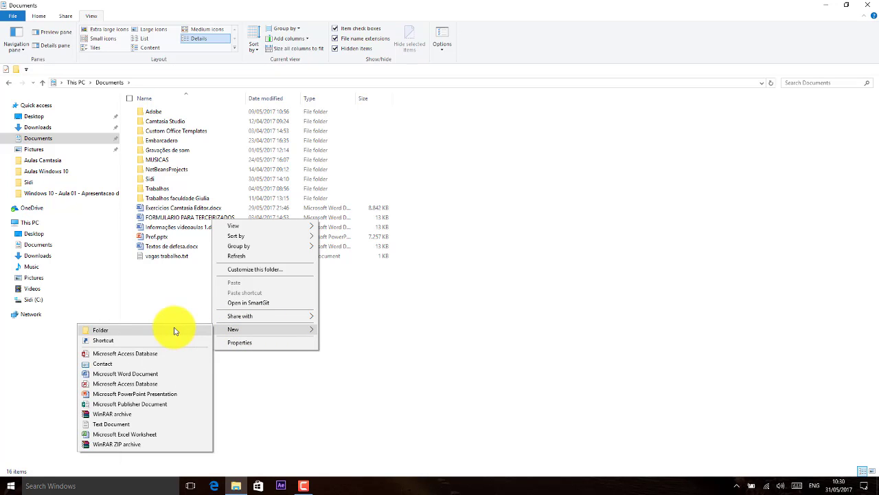
{"action": "left_click", "coordinate": [174, 331]}
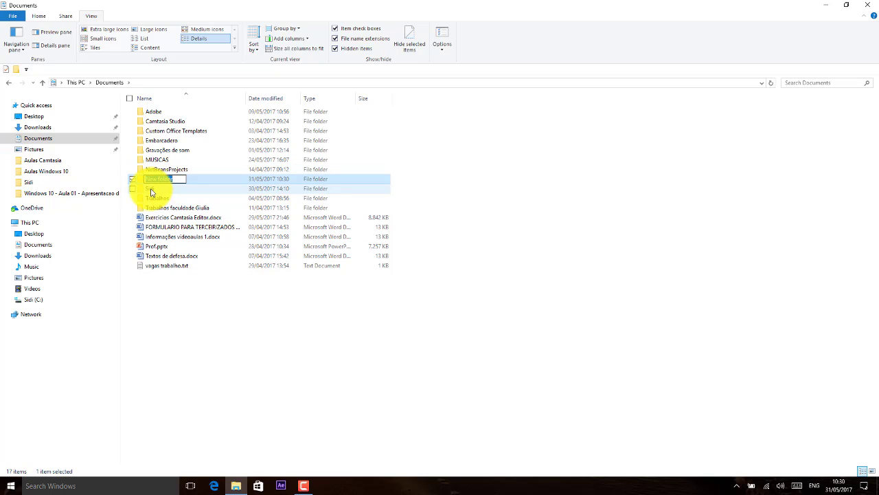
Step: Rename the new folder in Documents as "Trabalhos Windows 10"
{"action": "left_click", "coordinate": [165, 187]}
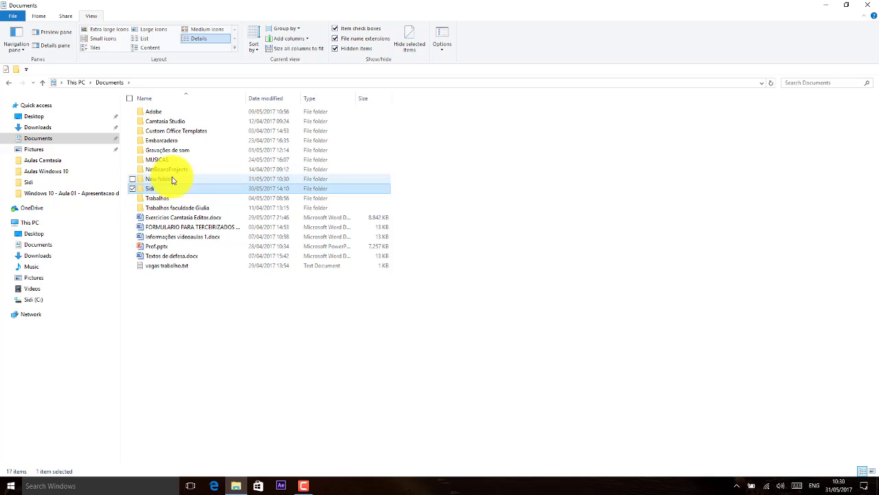
{"action": "left_click", "coordinate": [164, 181]}
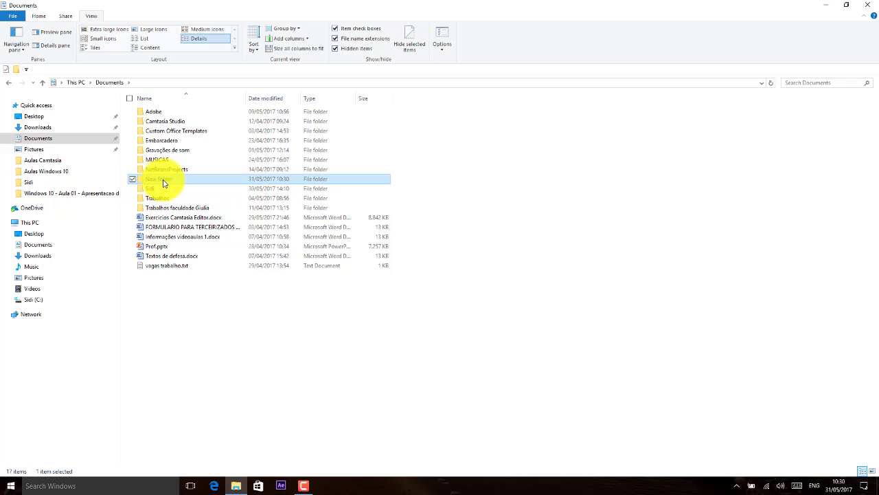
{"action": "right_click", "coordinate": [164, 183]}
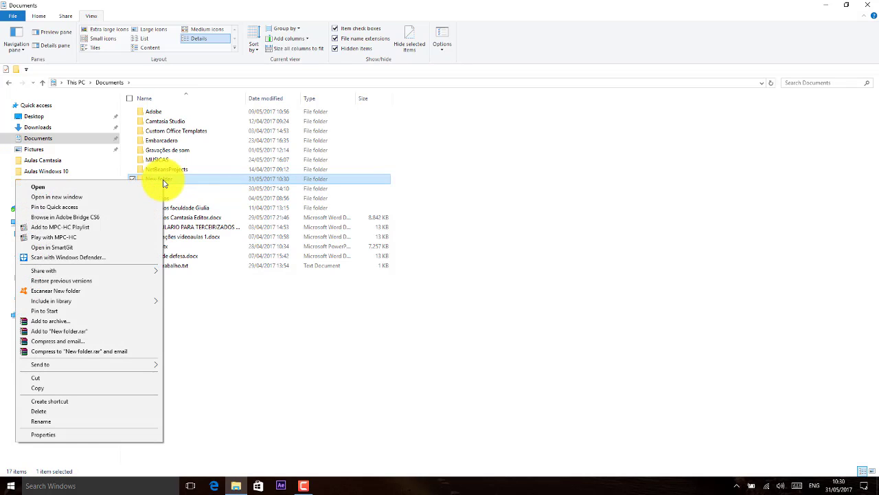
{"action": "left_click", "coordinate": [231, 369]}
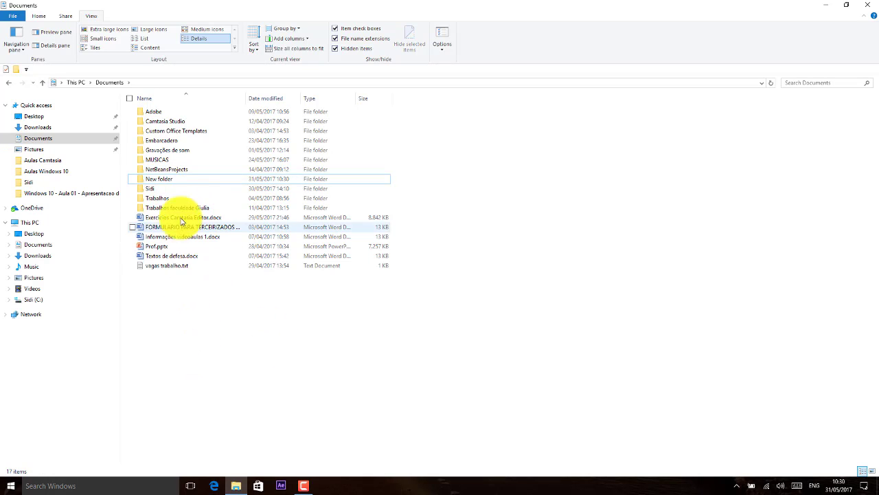
{"action": "left_click", "coordinate": [163, 180]}
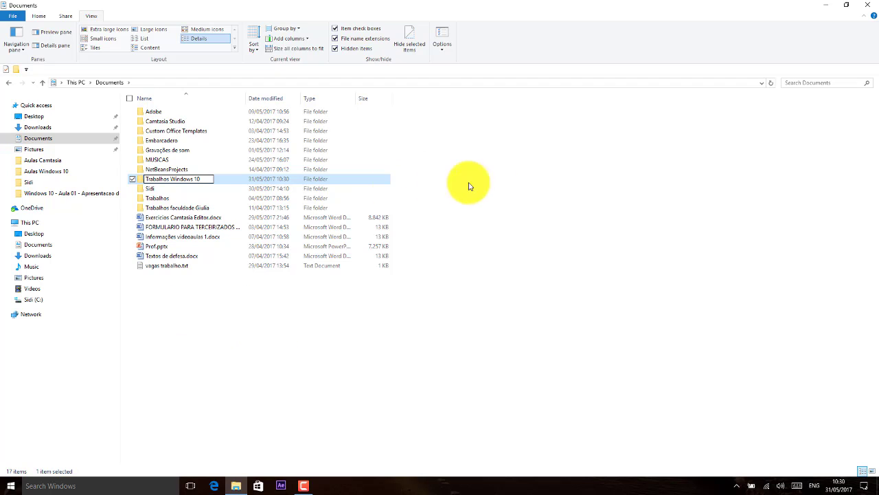
{"action": "left_click", "coordinate": [284, 343]}
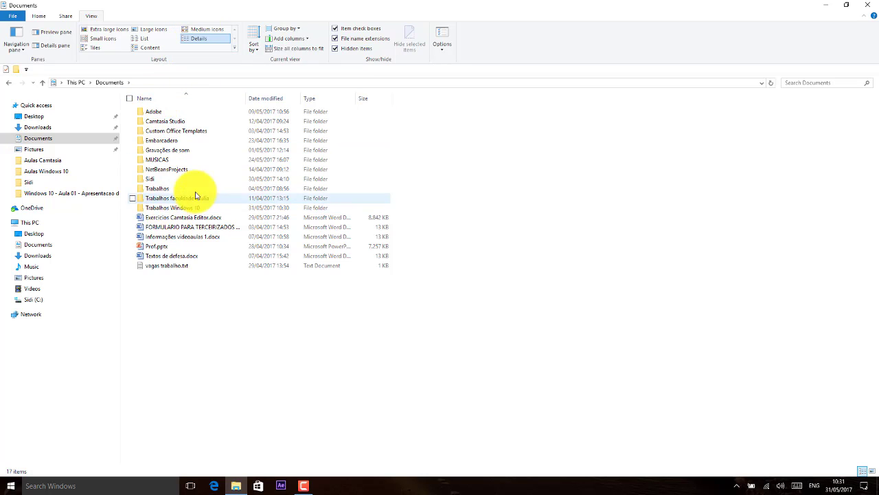
Step: Sort the Documents contents by date modified, type and size, and return to sorting by name
{"action": "left_click", "coordinate": [277, 101]}
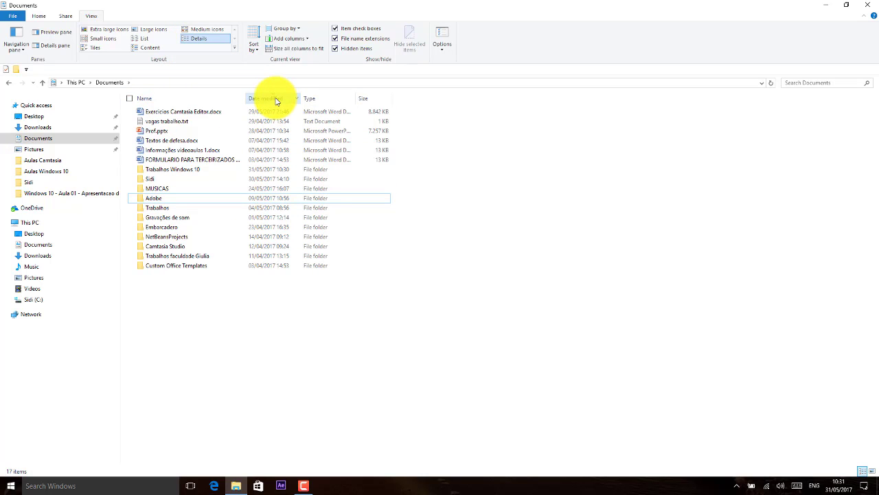
{"action": "left_click", "coordinate": [328, 97]}
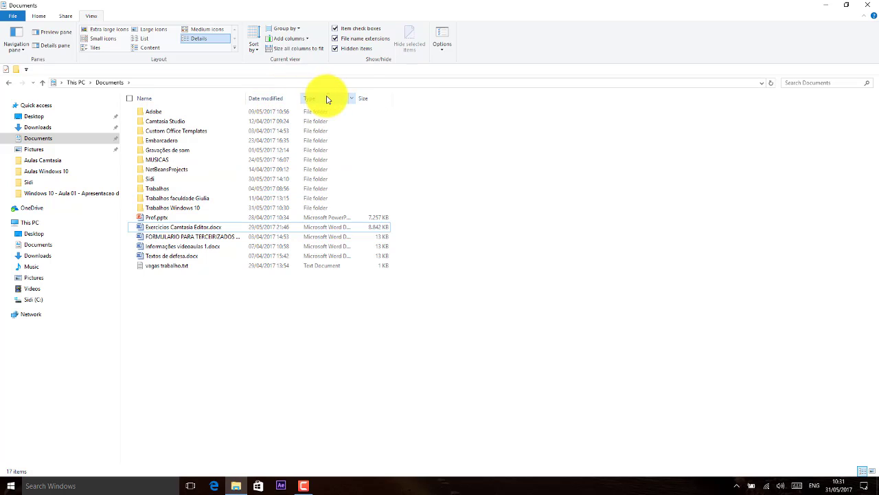
{"action": "left_click", "coordinate": [373, 98]}
{"action": "left_click", "coordinate": [183, 101]}
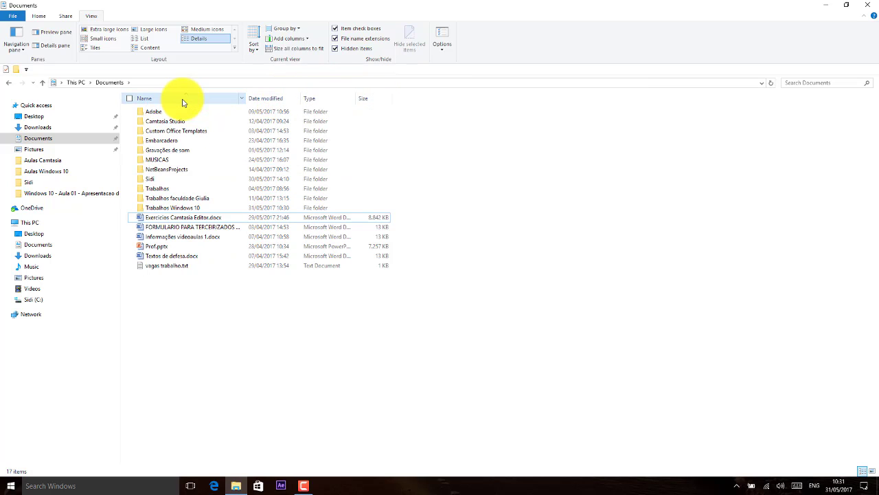
Step: Open the Trabalhos Windows 10 folder and expand Documents in the folder tree
{"action": "left_click", "coordinate": [159, 209]}
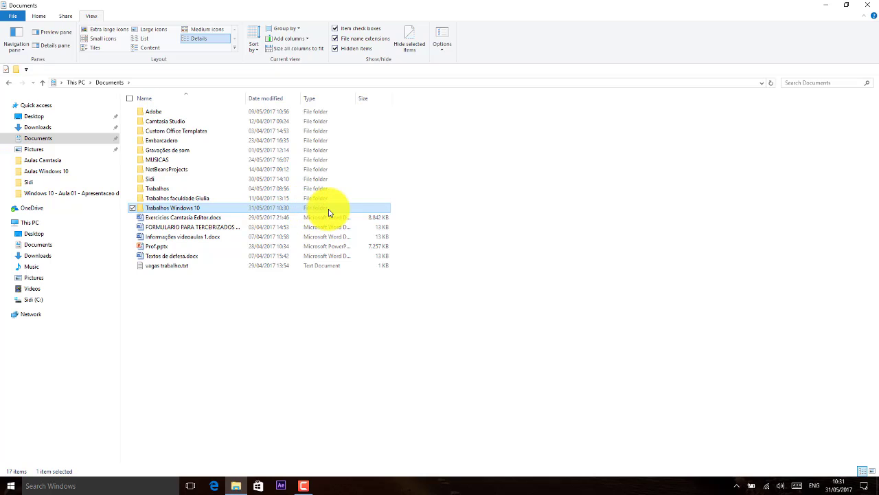
{"action": "double_click", "coordinate": [141, 213]}
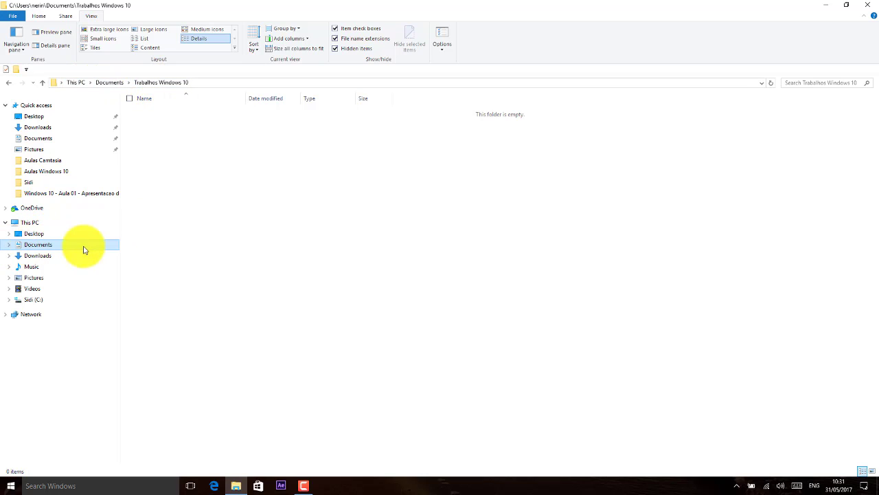
{"action": "left_click", "coordinate": [10, 245]}
{"action": "left_click", "coordinate": [11, 246]}
{"action": "left_click", "coordinate": [9, 245]}
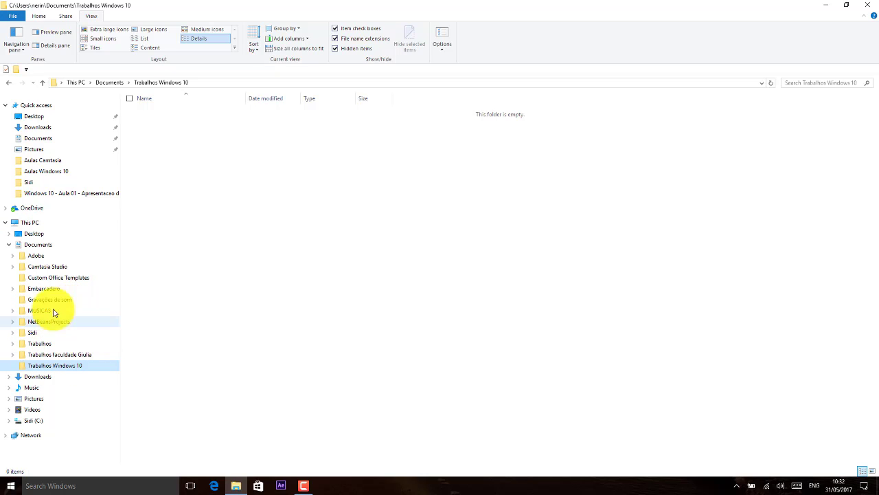
Step: View the subfolders of Camtasia Studio and the contents of Gravações de som, and return to Trabalhos Windows 10
{"action": "left_click", "coordinate": [13, 266]}
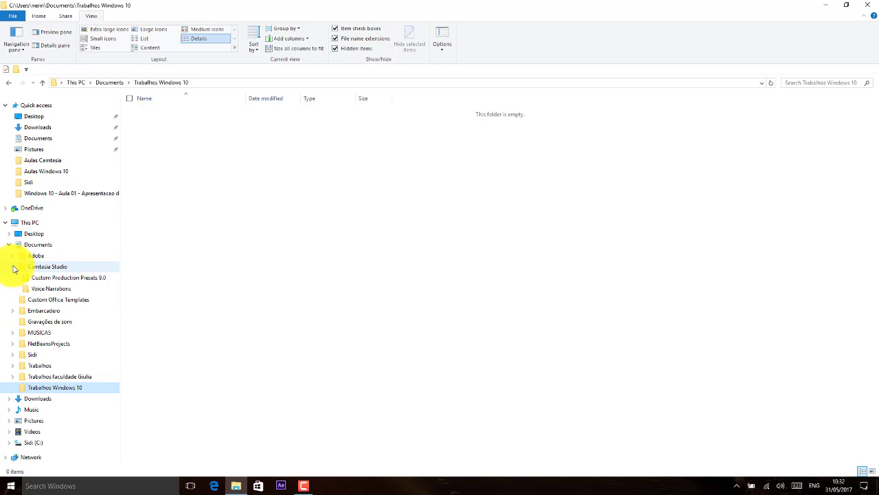
{"action": "left_click", "coordinate": [12, 266]}
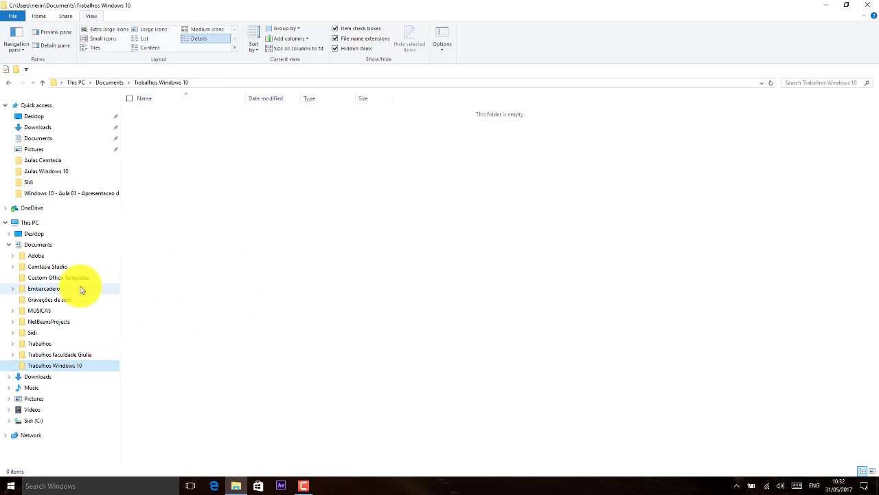
{"action": "left_click", "coordinate": [63, 306]}
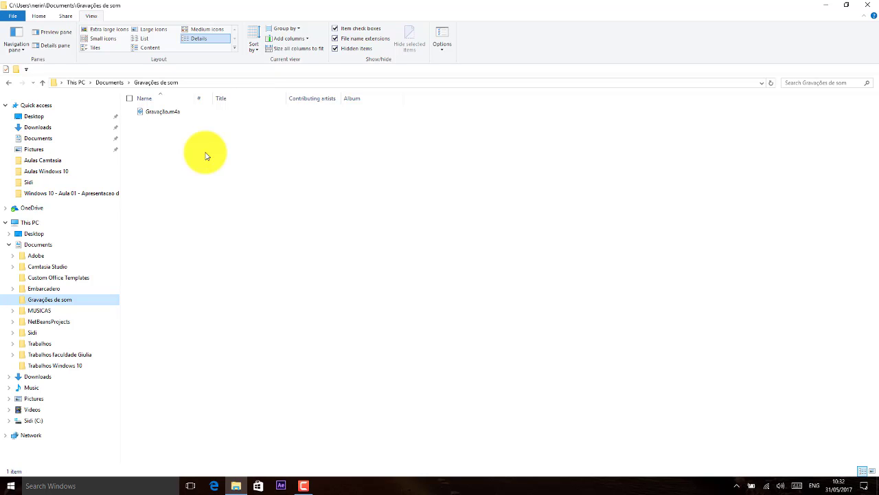
{"action": "left_click", "coordinate": [55, 367]}
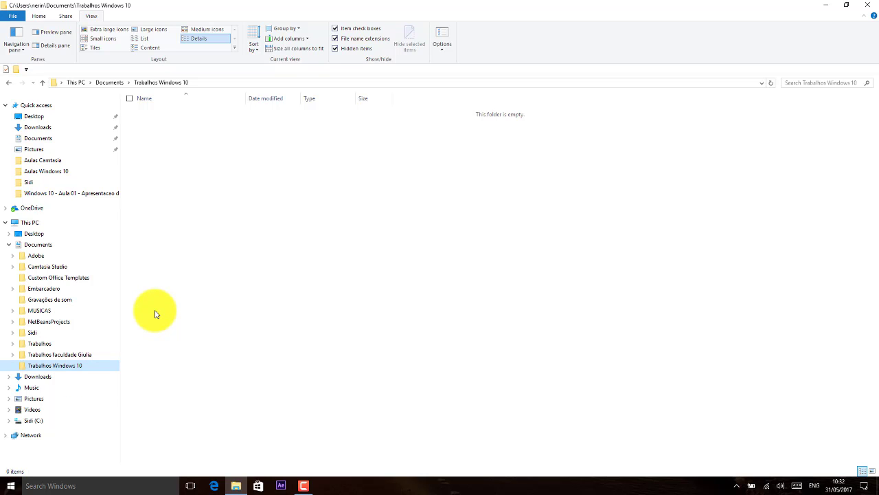
Step: Create a subfolder named "Fotos" inside Trabalhos Windows 10 and open it
{"action": "right_click", "coordinate": [221, 174]}
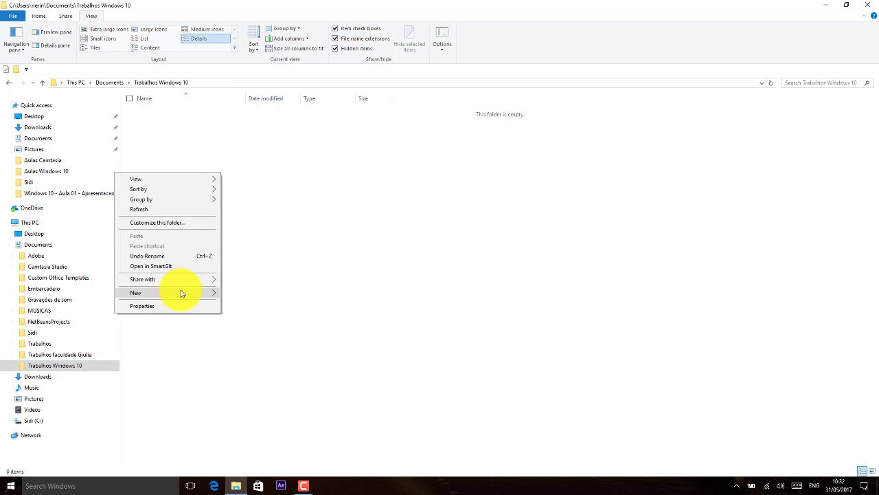
{"action": "mouse_move", "coordinate": [182, 294]}
{"action": "left_click", "coordinate": [237, 292]}
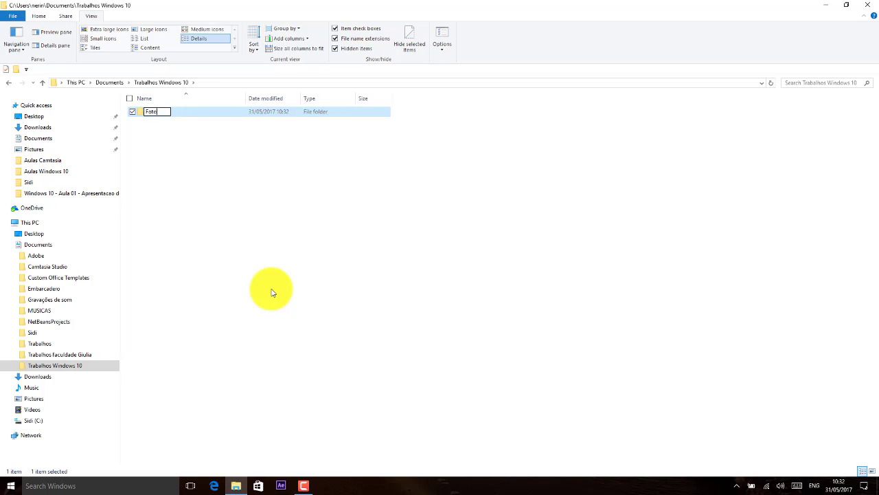
{"action": "key", "text": "Return"}
{"action": "key", "text": "Return"}
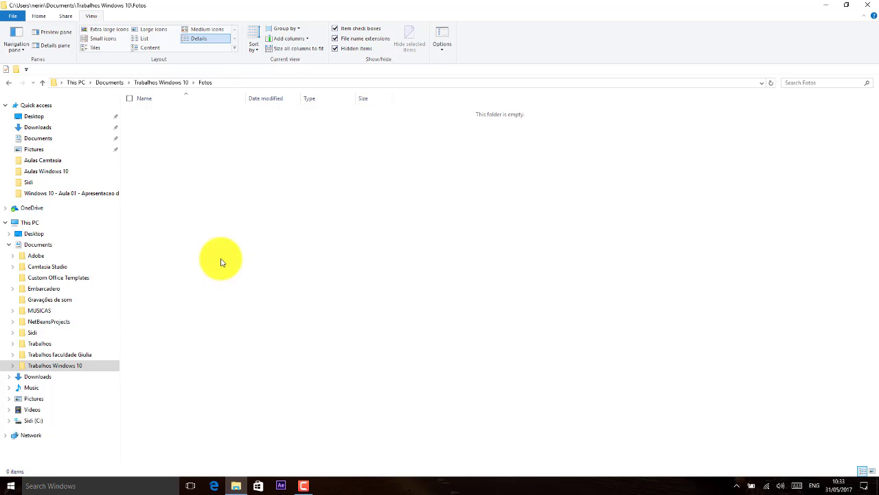
Step: Expand Trabalhos Windows 10 in the folder tree, check its Fotos subfolder and return to the parent folder
{"action": "left_click", "coordinate": [12, 366]}
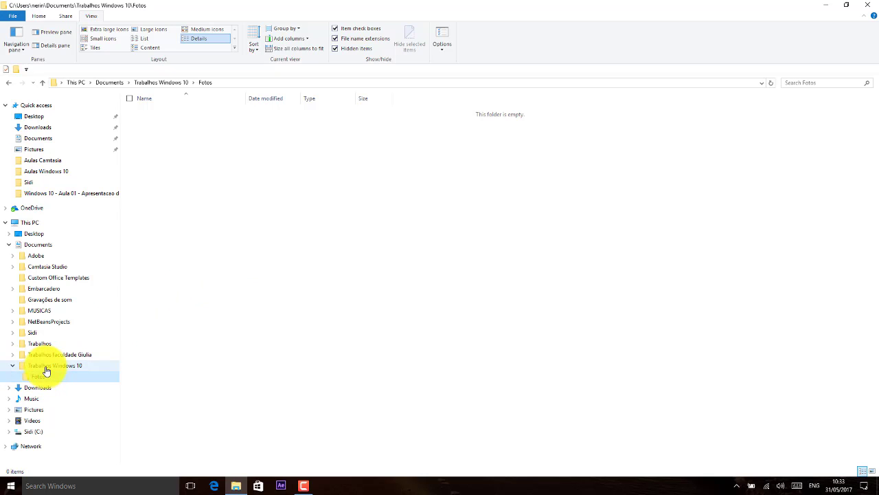
{"action": "left_click", "coordinate": [43, 367]}
{"action": "left_click", "coordinate": [41, 378]}
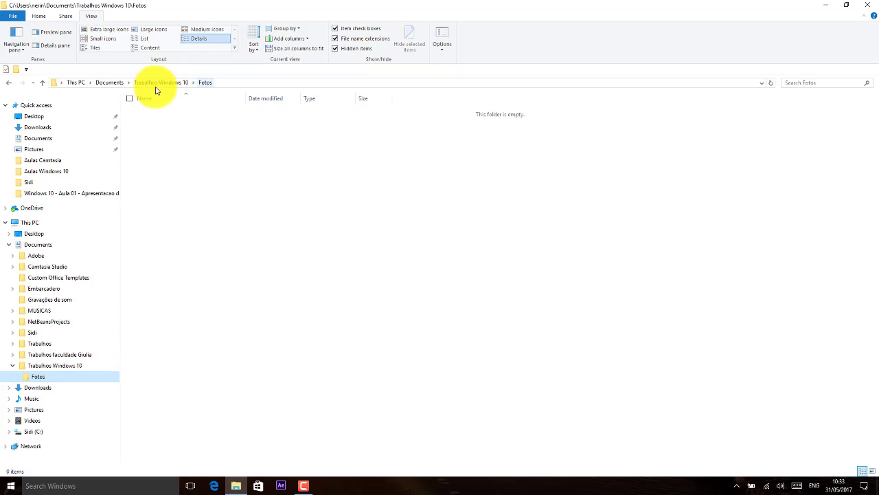
{"action": "left_click", "coordinate": [39, 367]}
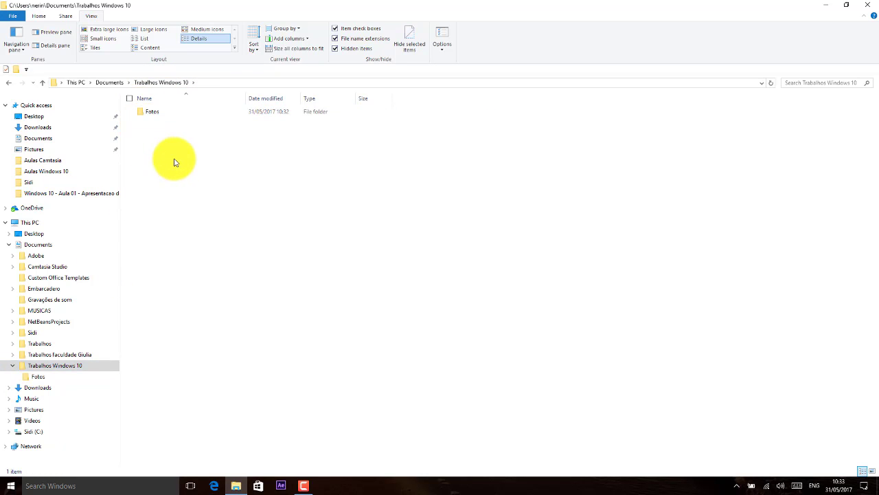
{"action": "right_click", "coordinate": [191, 213]}
{"action": "left_click", "coordinate": [234, 356]}
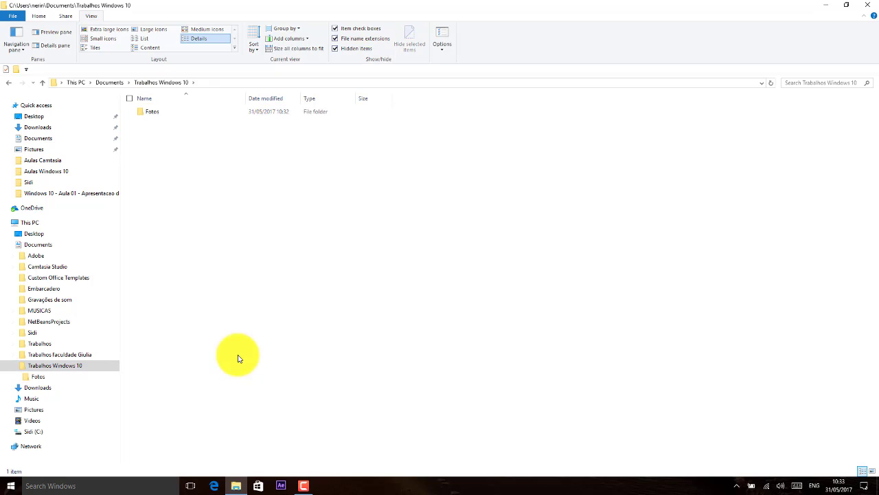
{"action": "double_click", "coordinate": [150, 114]}
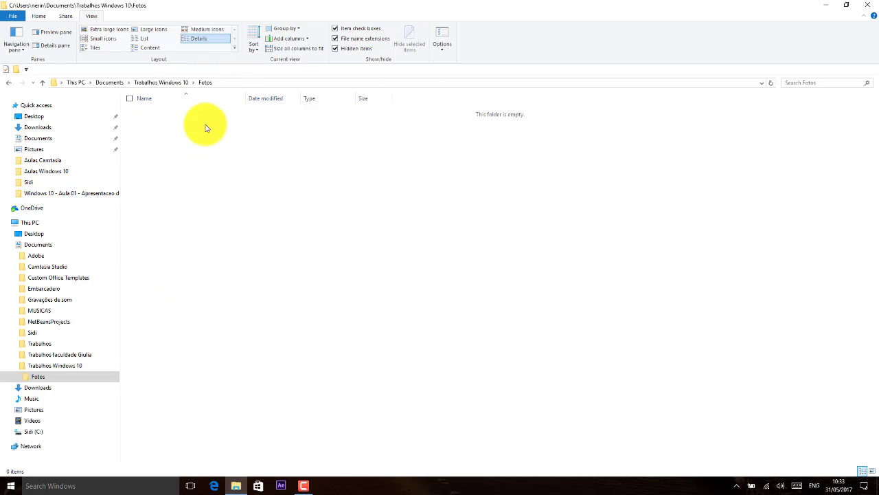
{"action": "left_click", "coordinate": [58, 366]}
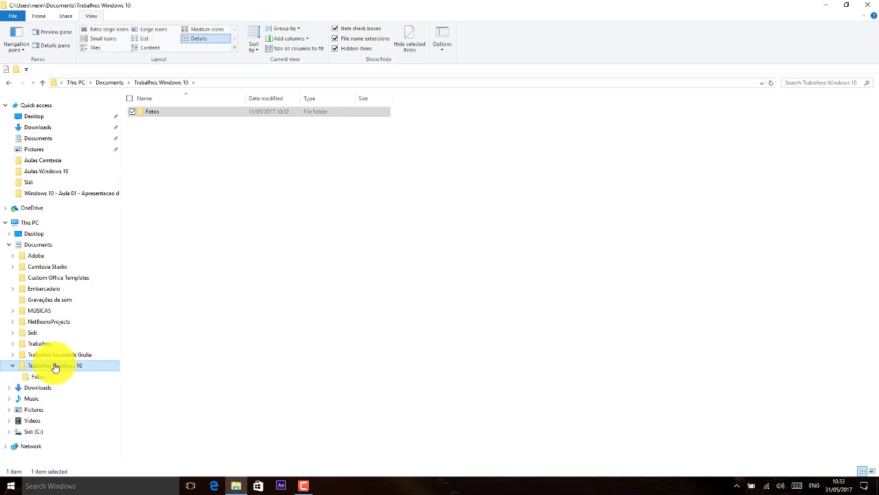
{"action": "right_click", "coordinate": [192, 227]}
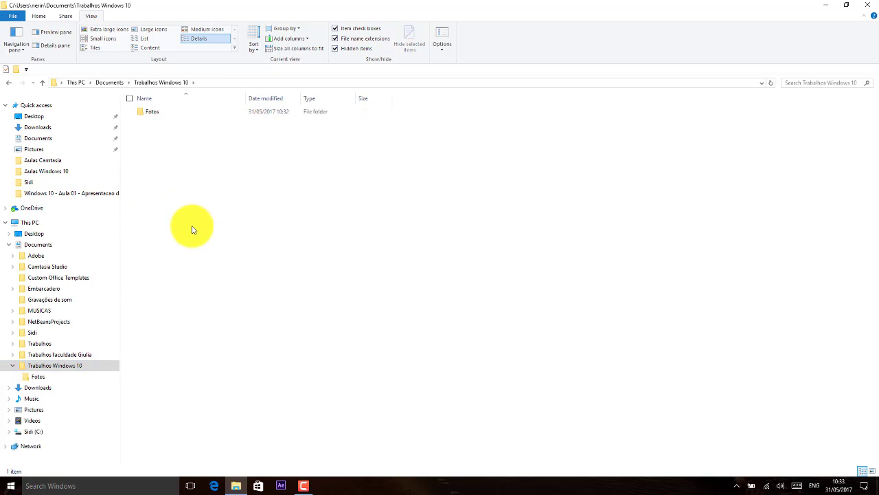
{"action": "left_click", "coordinate": [383, 209]}
{"action": "right_click", "coordinate": [383, 204]}
{"action": "left_click", "coordinate": [467, 284]}
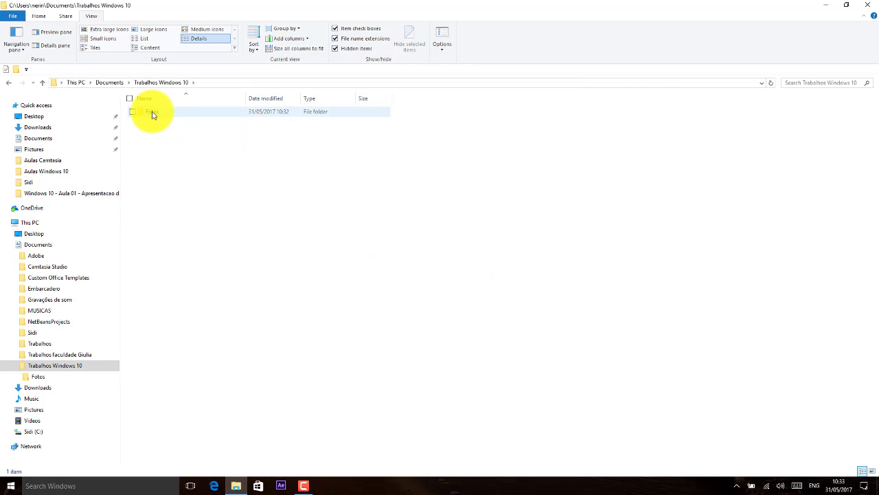
Step: Create a subfolder named "Documentos pessoais" inside Trabalhos Windows 10
{"action": "right_click", "coordinate": [326, 281]}
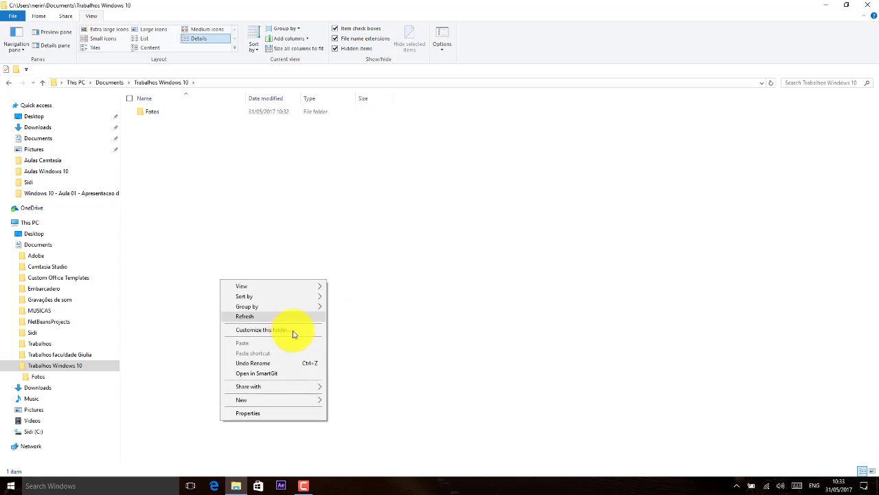
{"action": "mouse_move", "coordinate": [281, 403]}
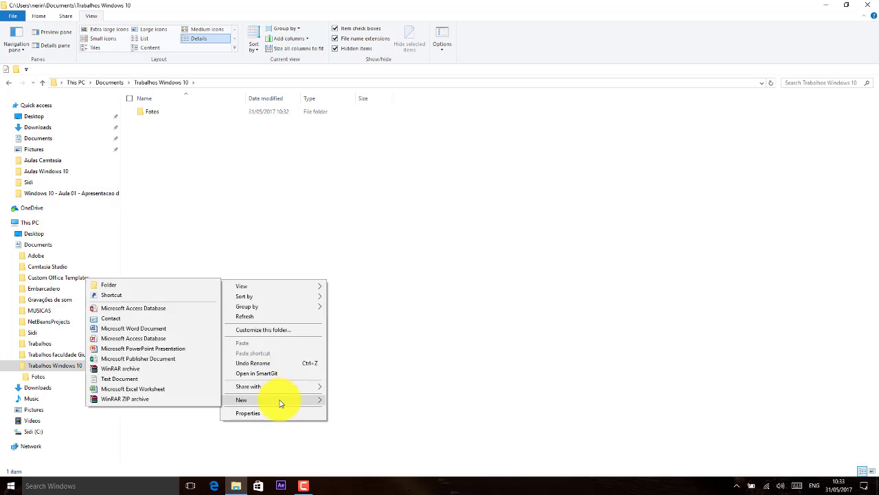
{"action": "left_click", "coordinate": [137, 284]}
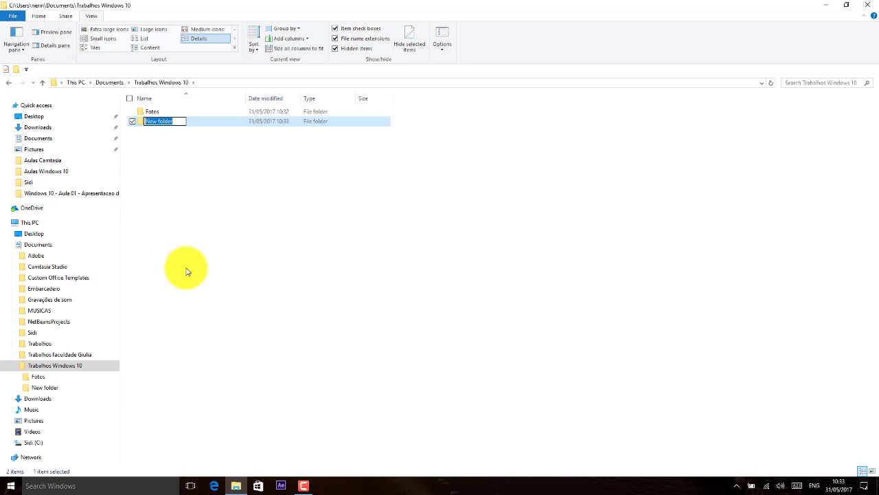
{"action": "type", "text": "Documentos pessoais"}
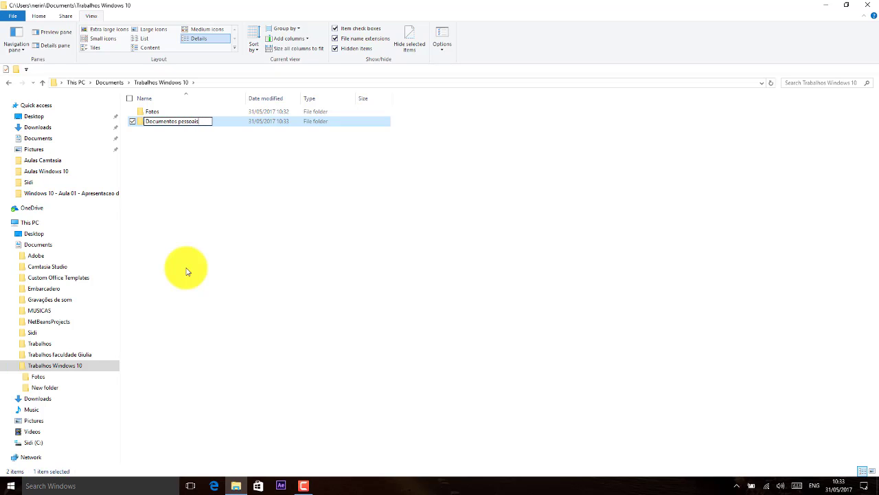
{"action": "key", "text": "Return"}
Step: Create another subfolder named "Videos de celular" inside Trabalhos Windows 10
{"action": "right_click", "coordinate": [190, 270]}
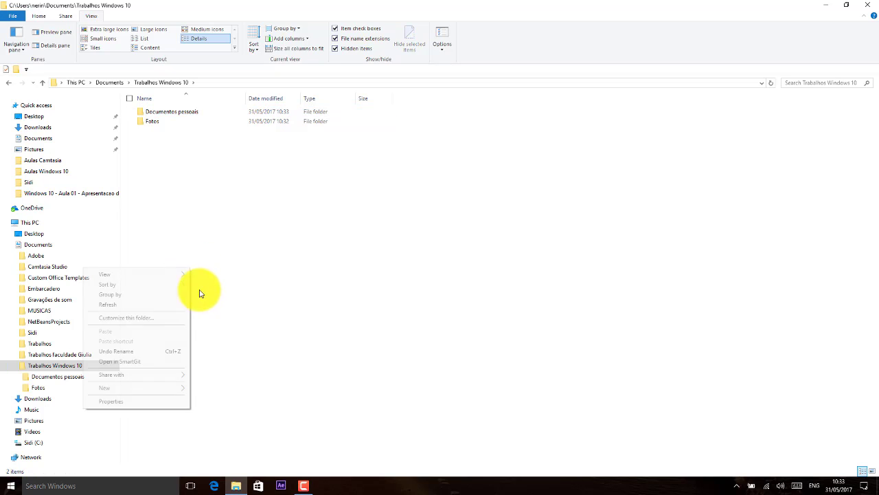
{"action": "mouse_move", "coordinate": [151, 388]}
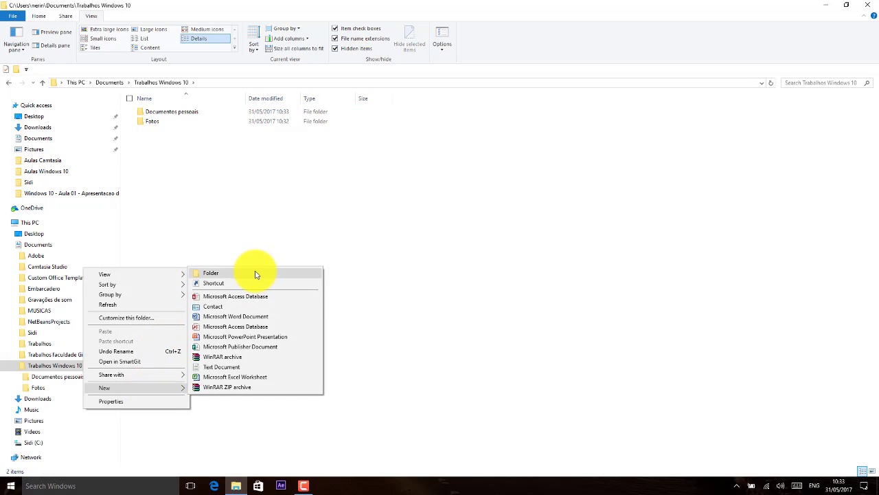
{"action": "left_click", "coordinate": [255, 273]}
{"action": "type", "text": "Vídeos de celular"}
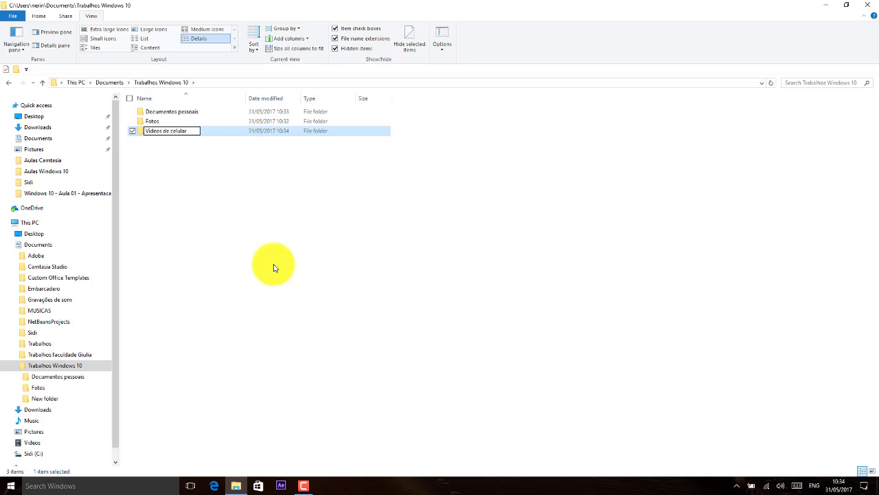
{"action": "key", "text": "Return"}
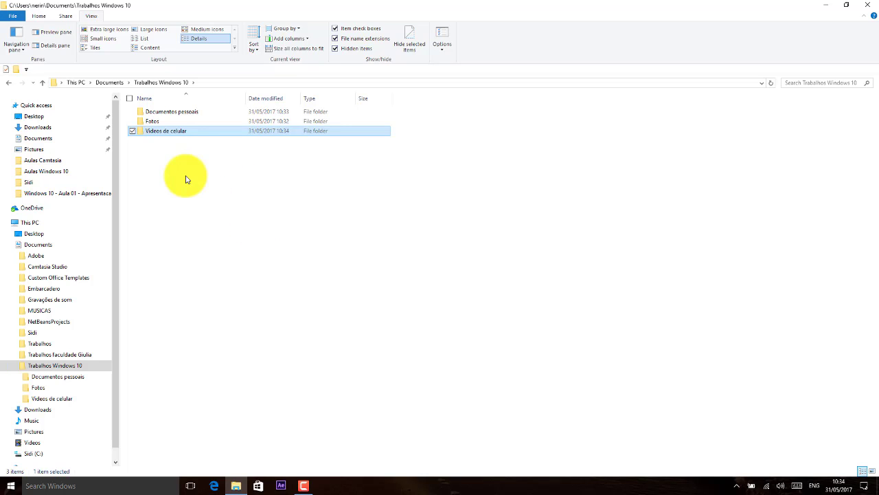
{"action": "left_click", "coordinate": [186, 178]}
{"action": "right_click", "coordinate": [230, 214]}
{"action": "left_click", "coordinate": [304, 254]}
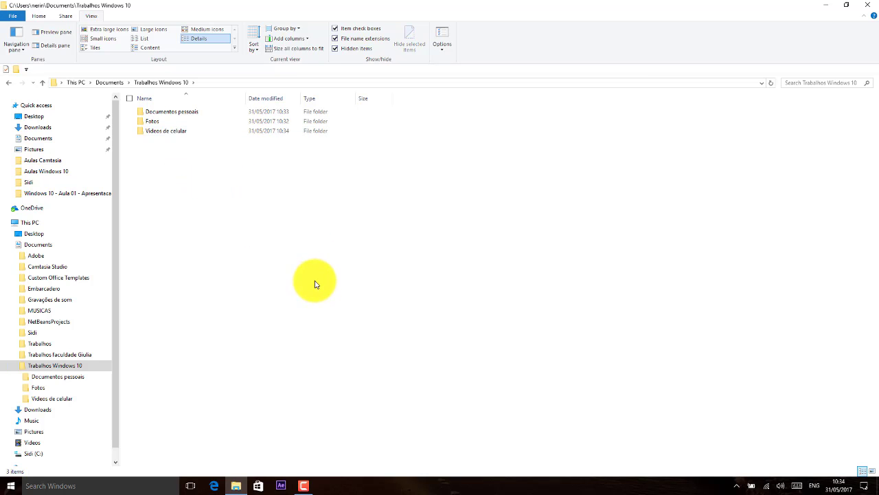
{"action": "right_click", "coordinate": [314, 282]}
{"action": "right_click", "coordinate": [408, 261]}
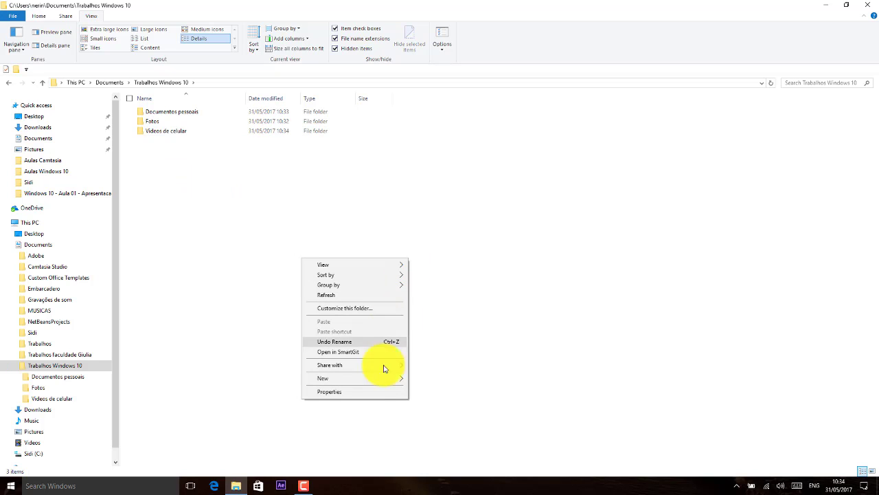
{"action": "mouse_move", "coordinate": [377, 381]}
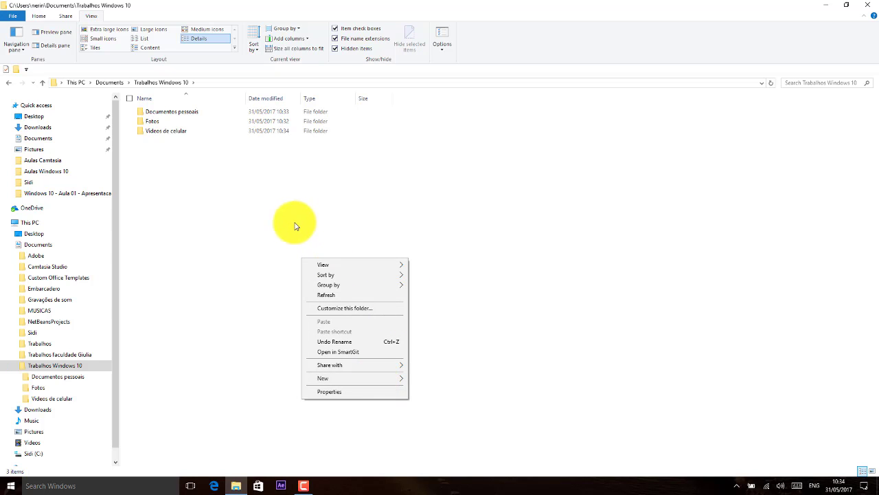
{"action": "left_click", "coordinate": [265, 210]}
{"action": "left_click", "coordinate": [167, 132]}
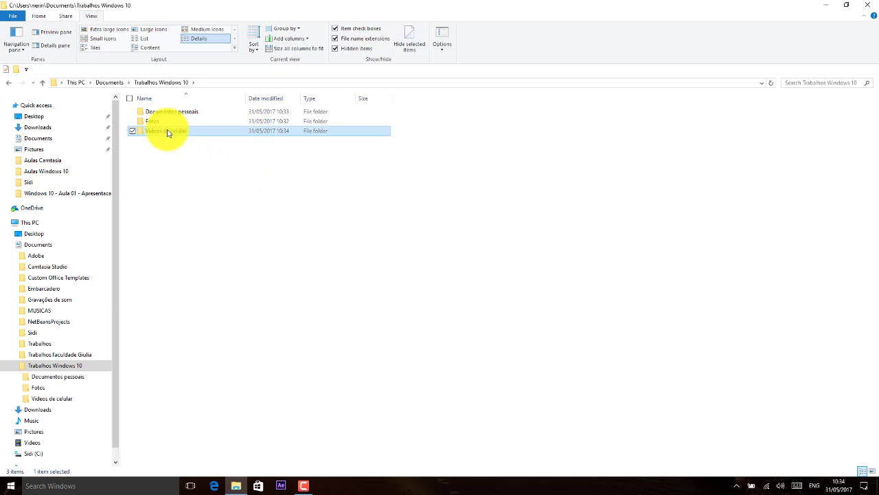
{"action": "right_click", "coordinate": [167, 133]}
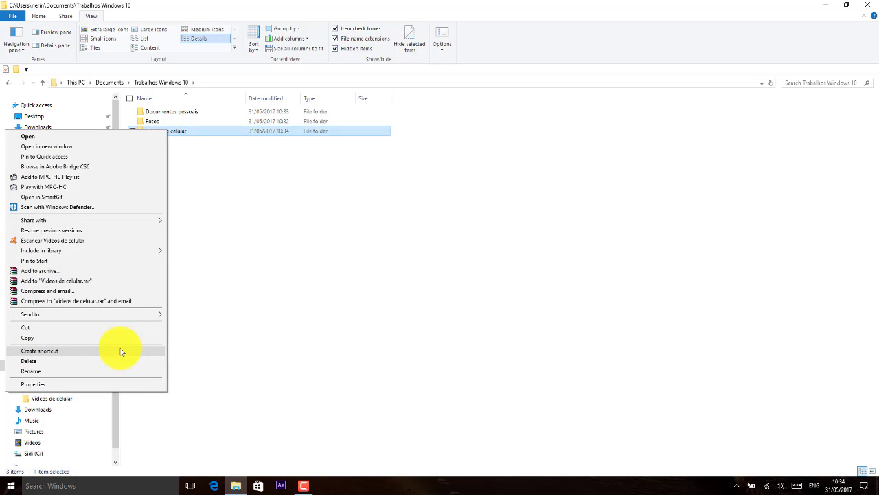
{"action": "left_click", "coordinate": [215, 167]}
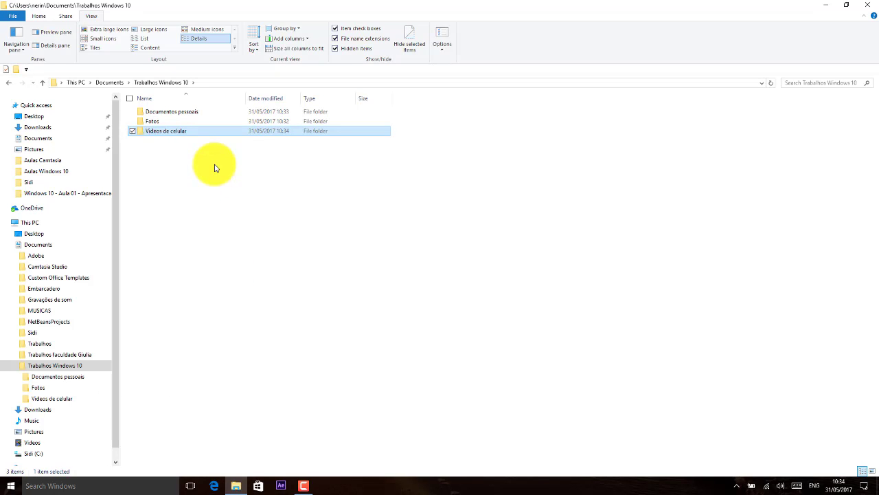
{"action": "left_click", "coordinate": [214, 167]}
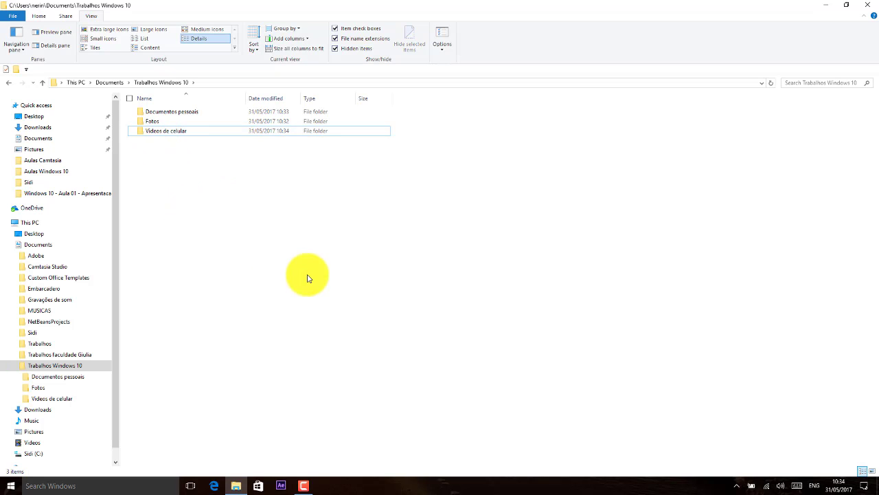
{"action": "right_click", "coordinate": [307, 278]}
{"action": "mouse_move", "coordinate": [280, 396]}
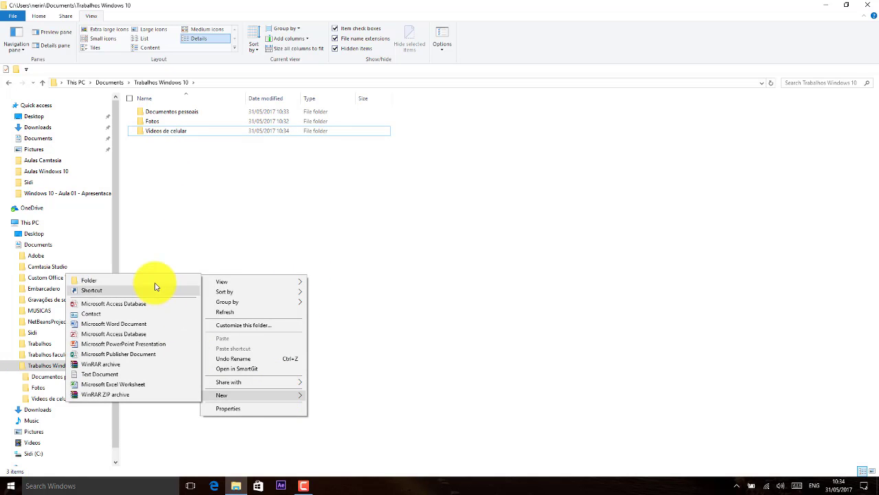
{"action": "left_click", "coordinate": [277, 223]}
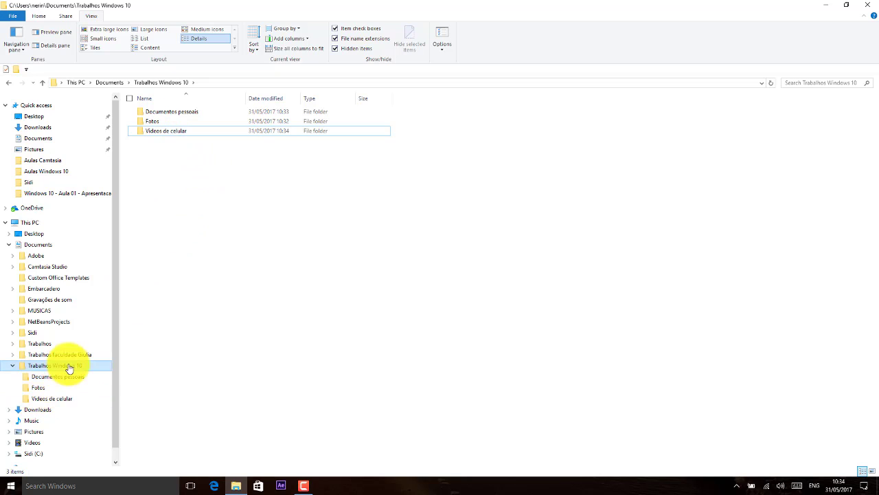
{"action": "left_click", "coordinate": [15, 366]}
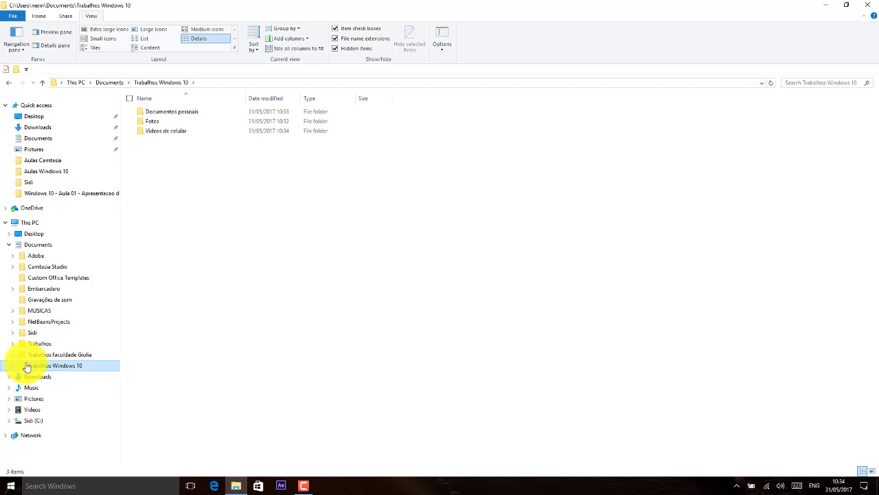
{"action": "left_click", "coordinate": [13, 368]}
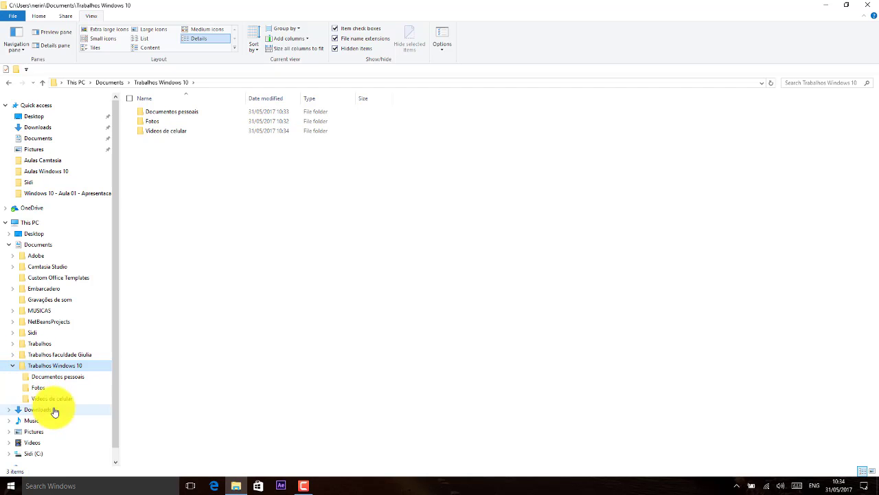
Step: Create a subfolder named "Musicas diversas" inside Trabalhos Windows 10 and open it
{"action": "right_click", "coordinate": [266, 309]}
{"action": "mouse_move", "coordinate": [218, 429]}
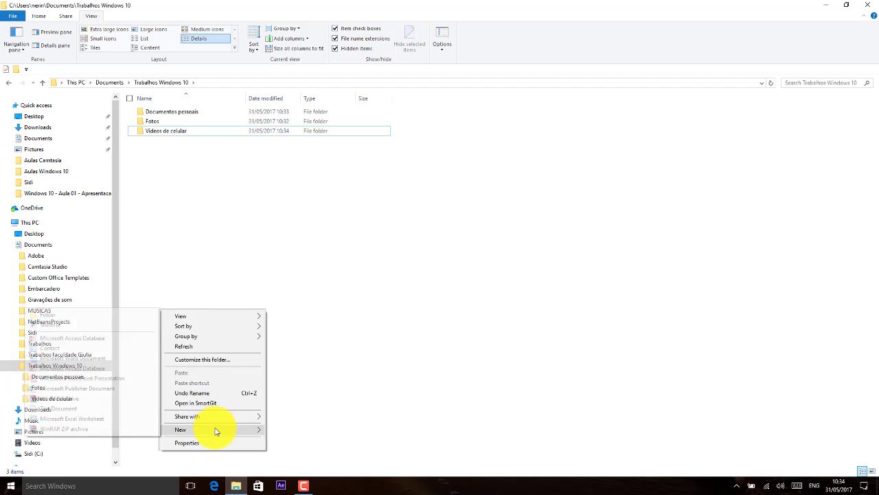
{"action": "left_click", "coordinate": [107, 319]}
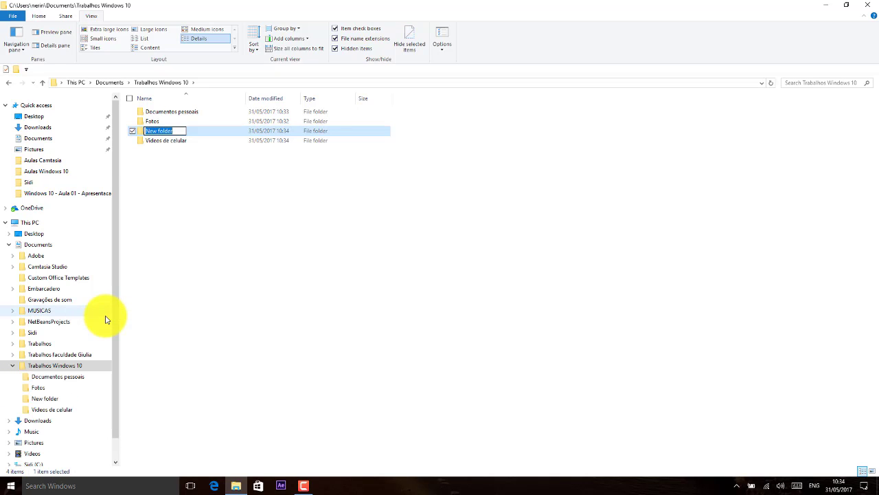
{"action": "type", "text": "Musicas diver"}
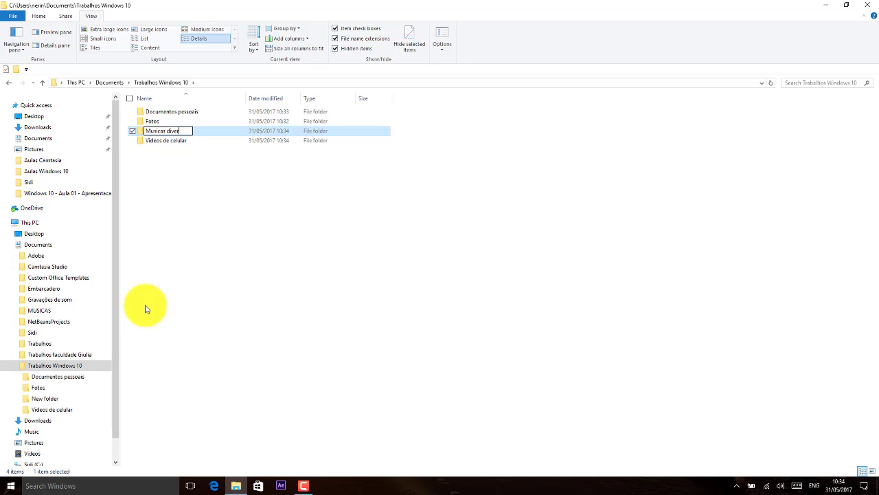
{"action": "type", "text": "sas"}
{"action": "key", "text": "Return"}
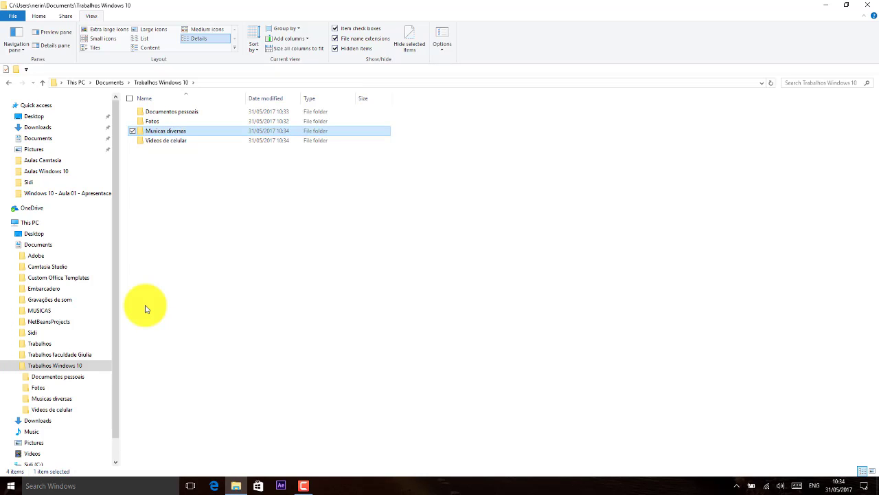
{"action": "double_click", "coordinate": [143, 134]}
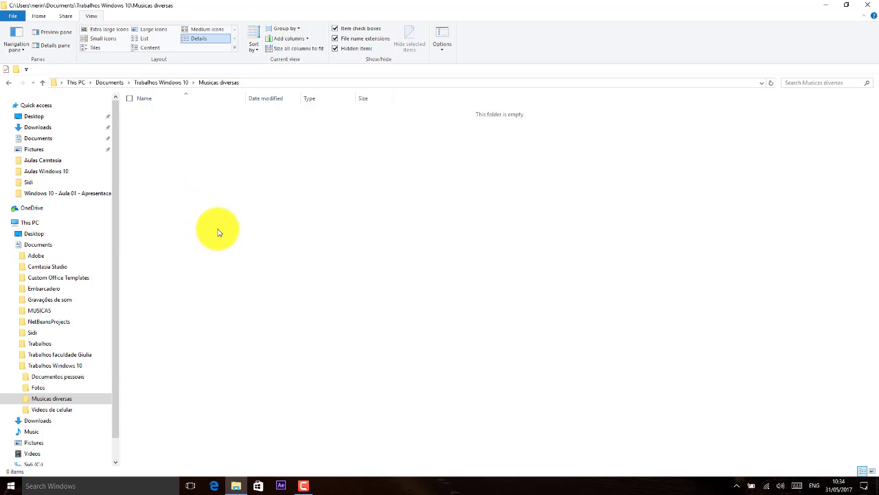
{"action": "right_click", "coordinate": [112, 232]}
{"action": "mouse_move", "coordinate": [175, 351]}
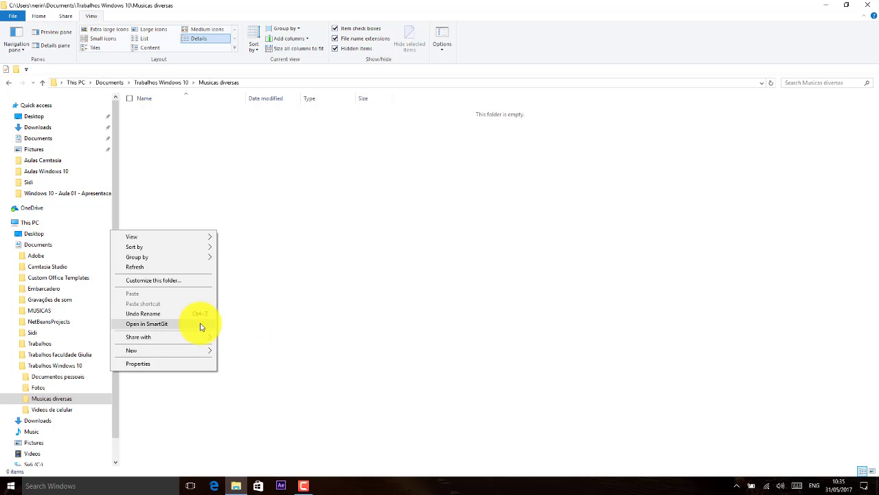
Step: Create a subfolder named "Verao 2017" inside Fotos and expand Fotos in the folder tree
{"action": "left_click", "coordinate": [39, 389]}
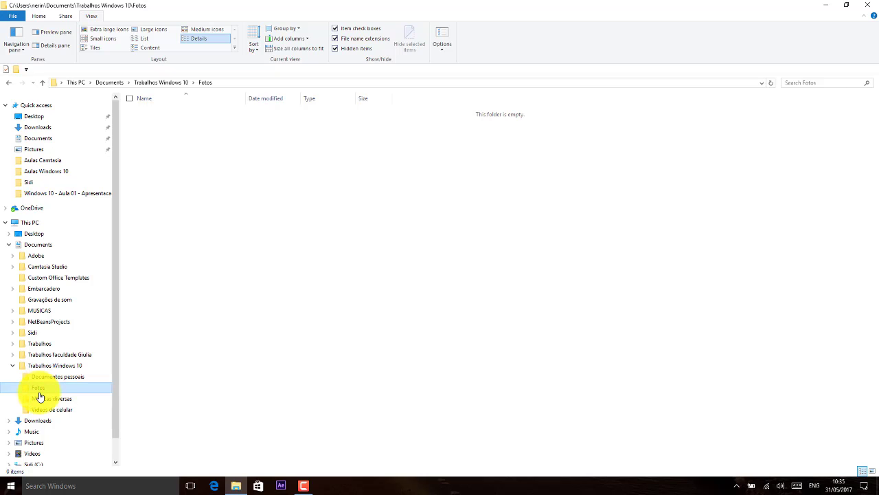
{"action": "right_click", "coordinate": [238, 316]}
{"action": "mouse_move", "coordinate": [187, 432]}
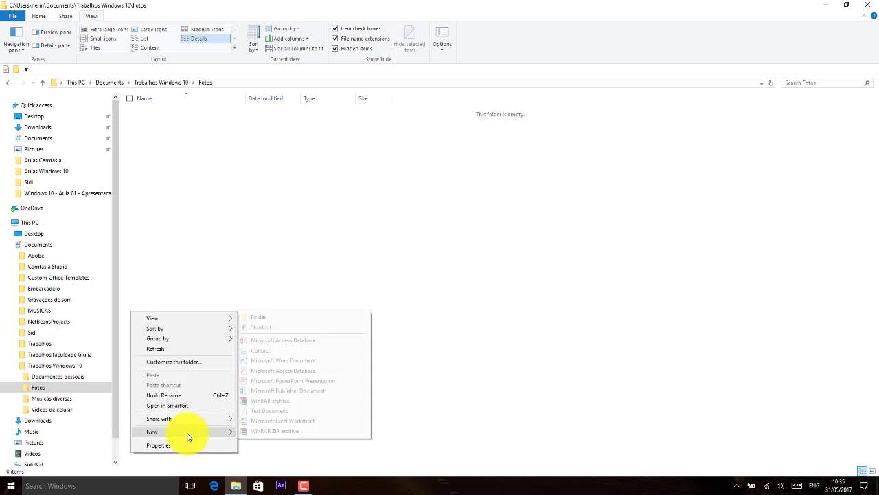
{"action": "left_click", "coordinate": [315, 322]}
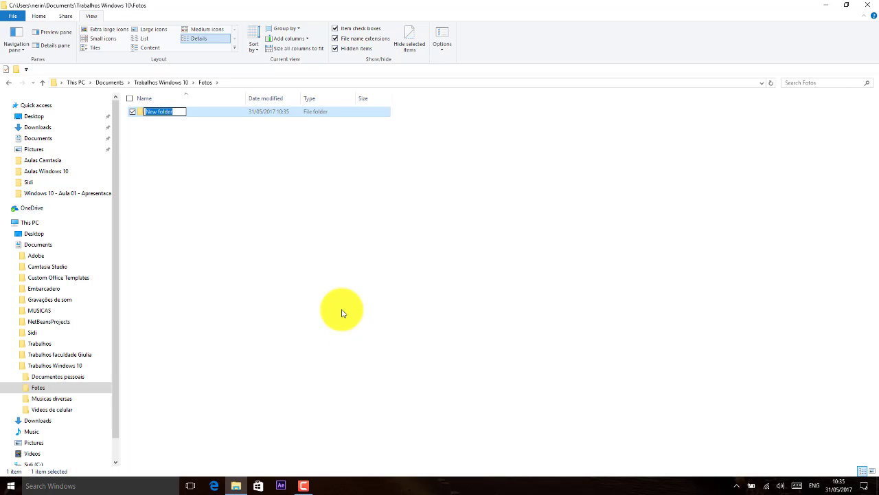
{"action": "type", "text": "Verao 2017"}
{"action": "left_click", "coordinate": [251, 300]}
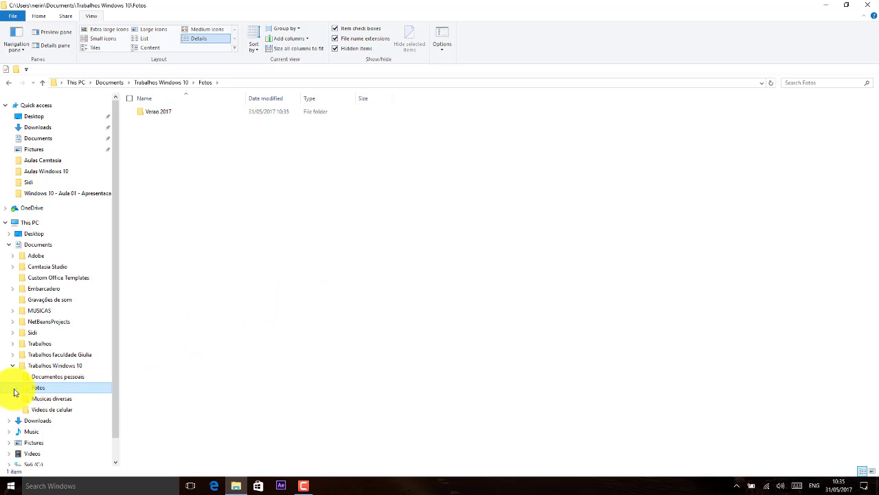
{"action": "left_click", "coordinate": [15, 389]}
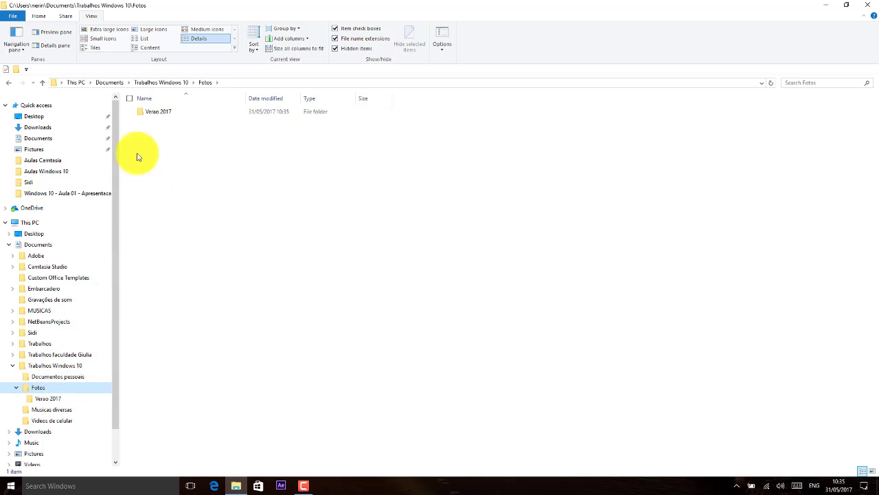
Step: Create a second subfolder named "Viagem serra gaucha" inside Fotos
{"action": "right_click", "coordinate": [238, 278]}
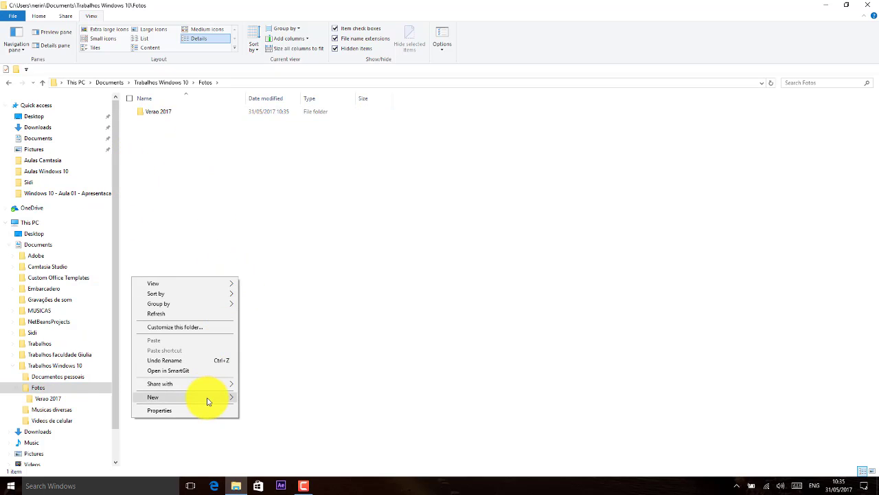
{"action": "mouse_move", "coordinate": [225, 400]}
{"action": "left_click", "coordinate": [340, 282]}
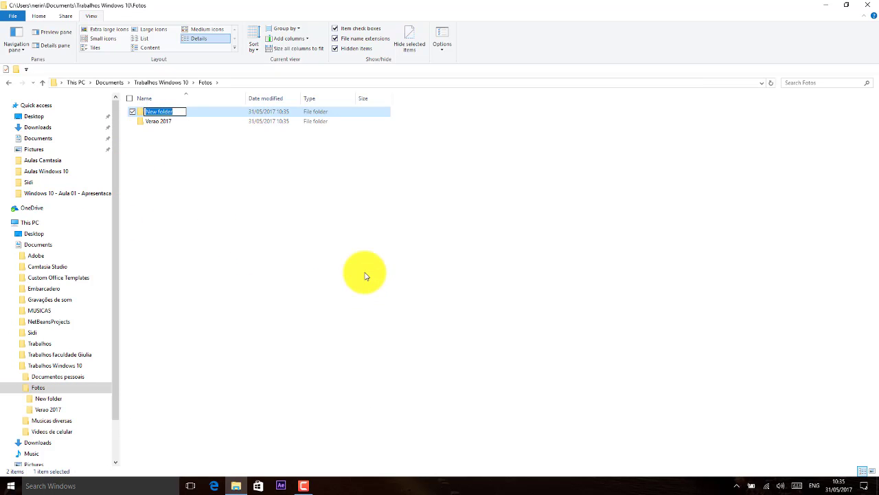
{"action": "type", "text": "Viagem serra gaucha"}
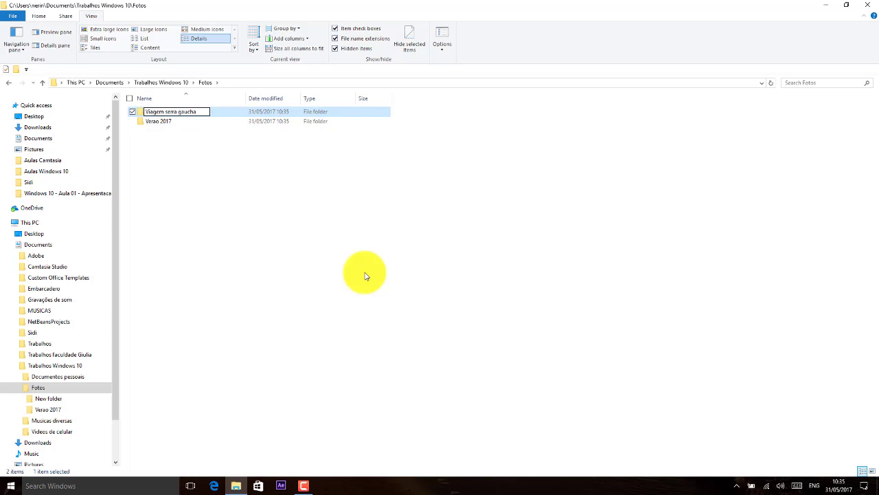
{"action": "key", "text": "Return"}
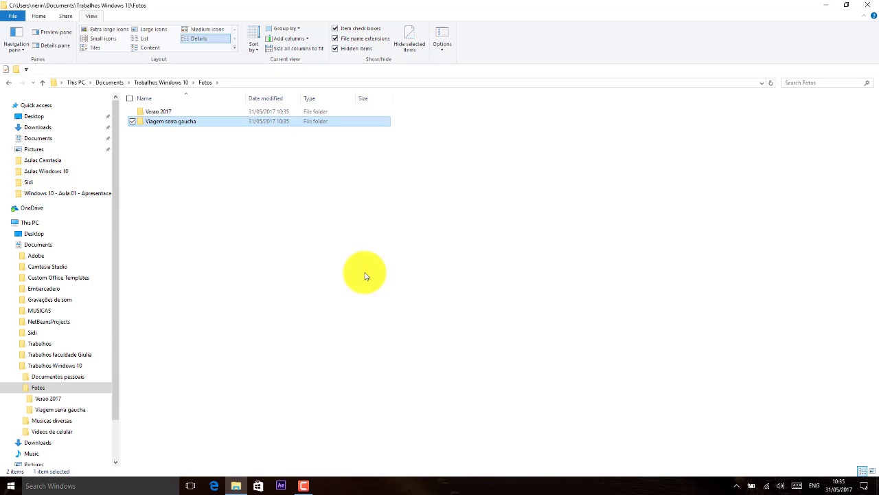
{"action": "left_click", "coordinate": [364, 277]}
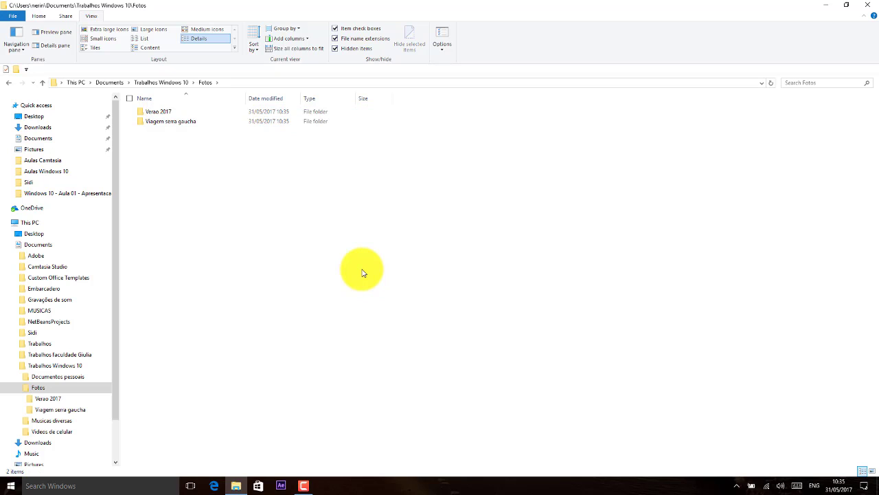
{"action": "right_click", "coordinate": [231, 265]}
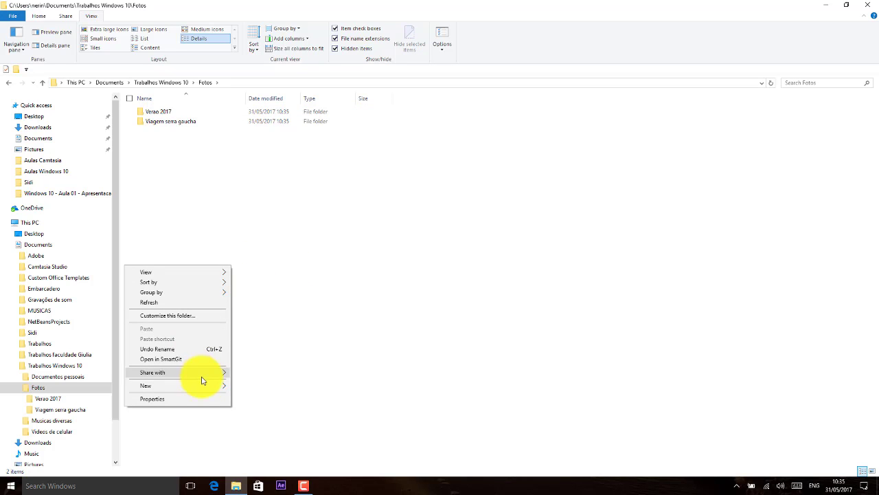
{"action": "mouse_move", "coordinate": [202, 385]}
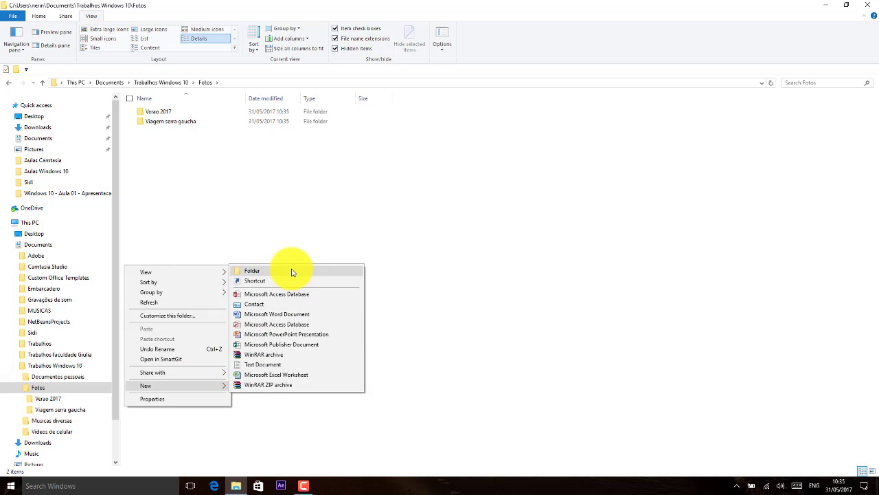
{"action": "left_click", "coordinate": [277, 226]}
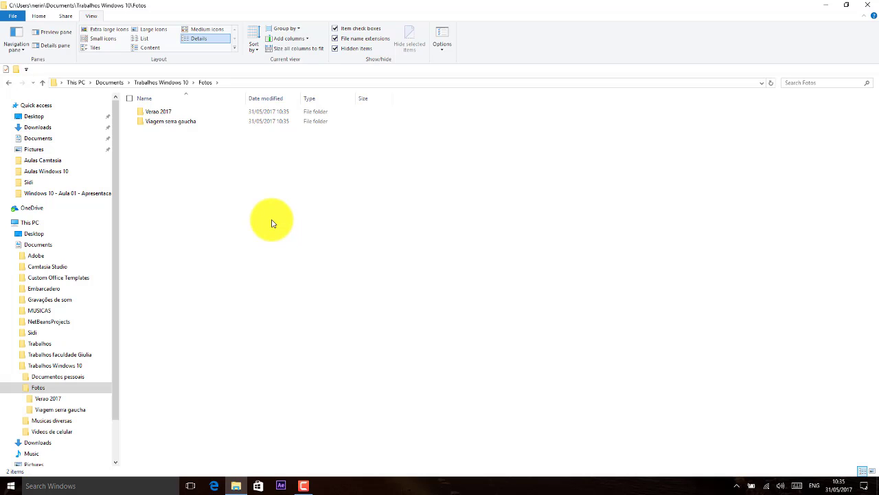
Step: View the contents of the Verao 2017 and Viagem serra gaucha folders inside Fotos
{"action": "left_click", "coordinate": [46, 399]}
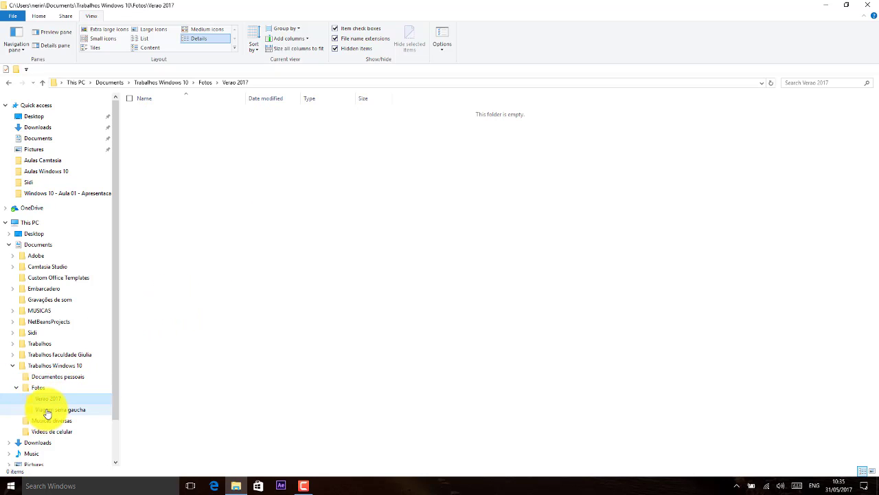
{"action": "left_click", "coordinate": [46, 410]}
{"action": "left_click", "coordinate": [44, 398]}
Step: Return to the Fotos folder and delete its Viagem serra gaucha subfolder
{"action": "left_click", "coordinate": [40, 388]}
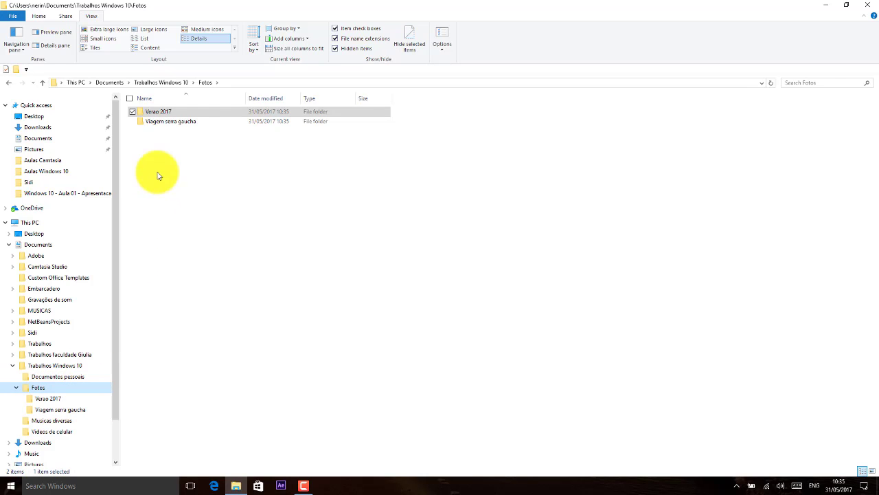
{"action": "left_click", "coordinate": [176, 123]}
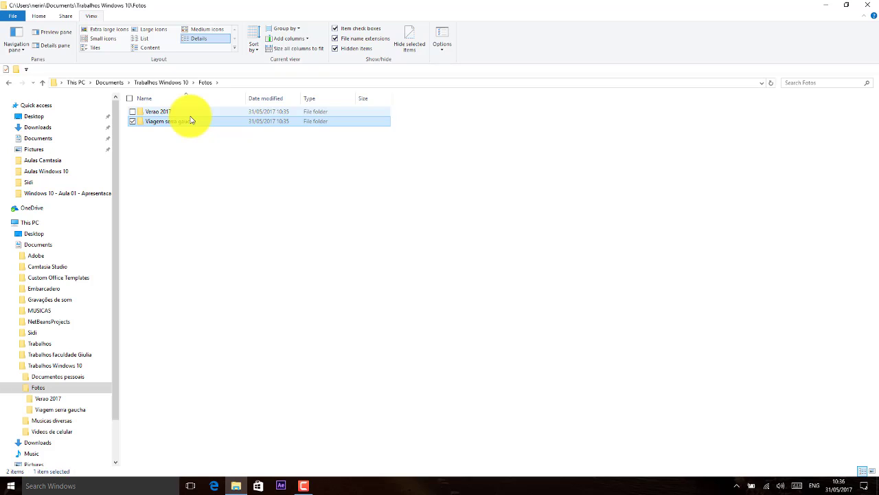
{"action": "key", "text": "Delete"}
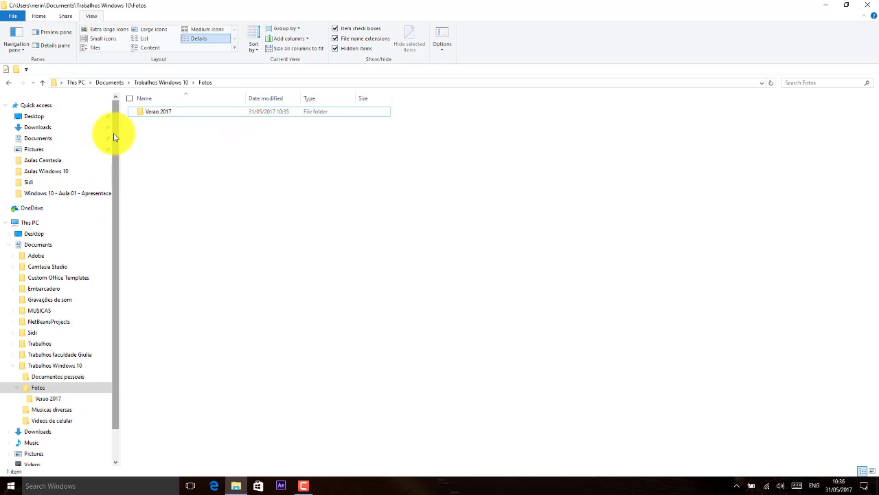
Step: Search for and open Notepad, and write "Hoje e Quarta-feira, 31 de maio de 2017." in the blank document
{"action": "left_click", "coordinate": [79, 486]}
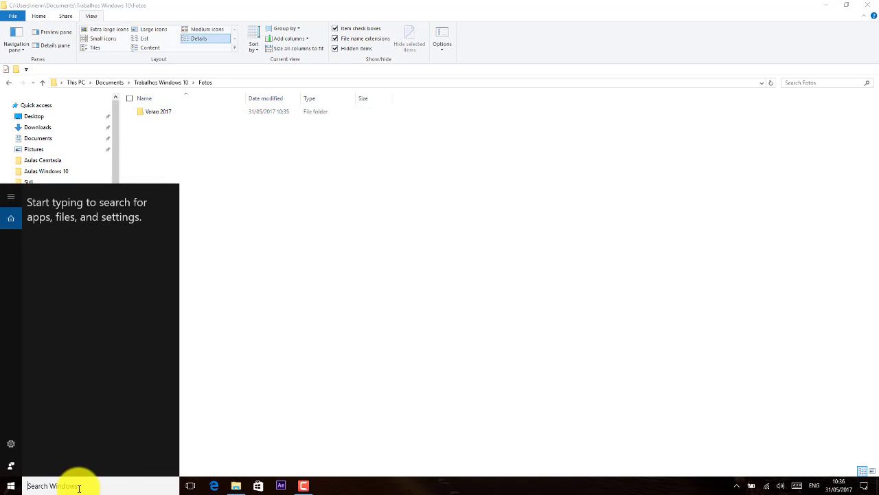
{"action": "type", "text": "notep"}
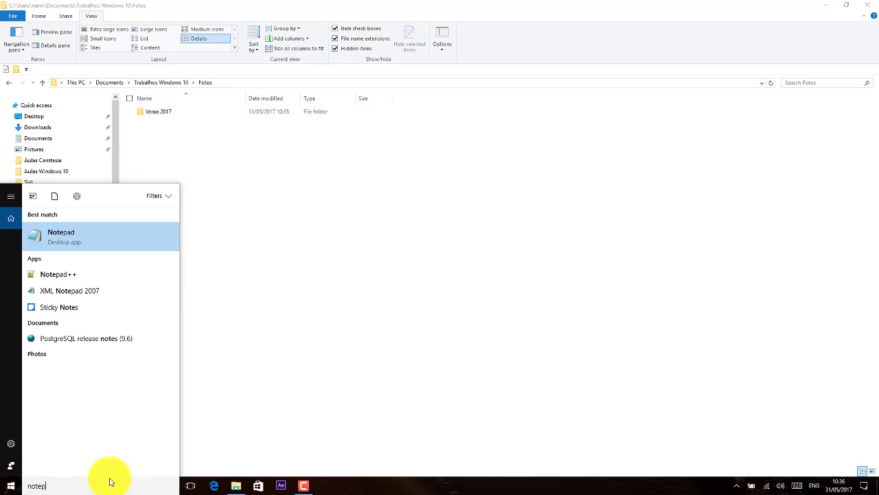
{"action": "type", "text": "ad"}
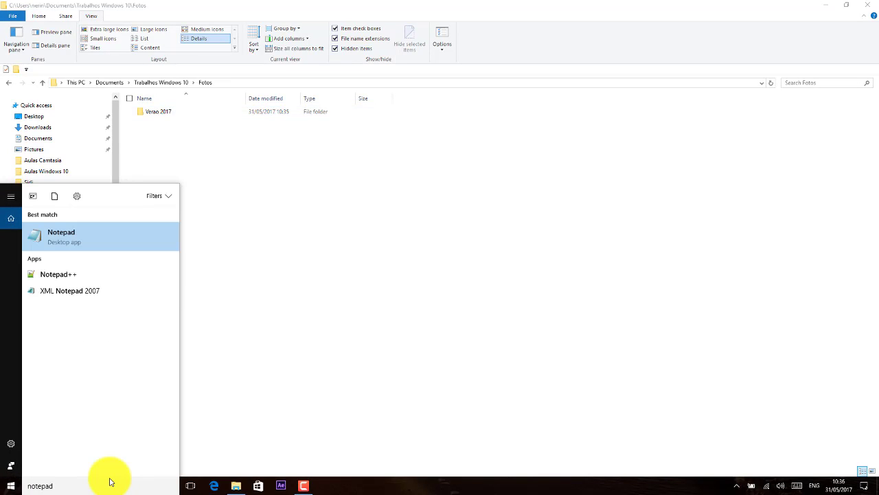
{"action": "left_click", "coordinate": [89, 237]}
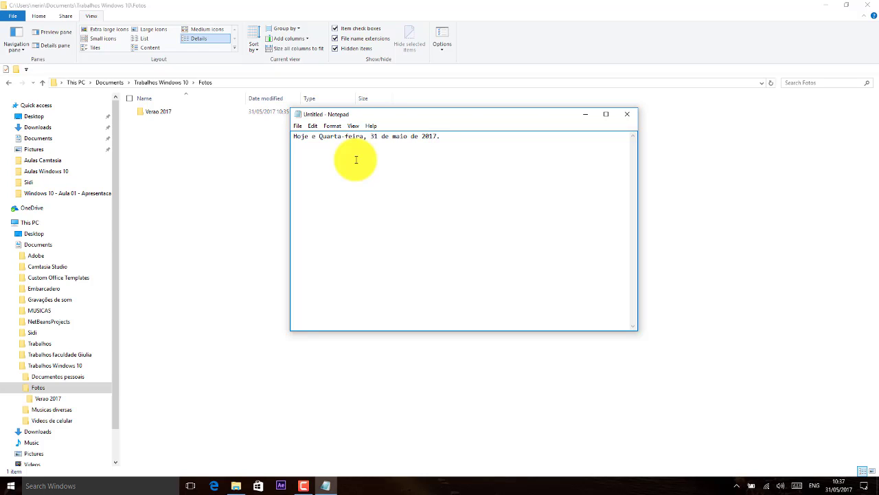
Step: Set the note's font to Consolas Bold, size 28
{"action": "left_click_drag", "start_coordinate": [455, 136], "coordinate": [295, 136]}
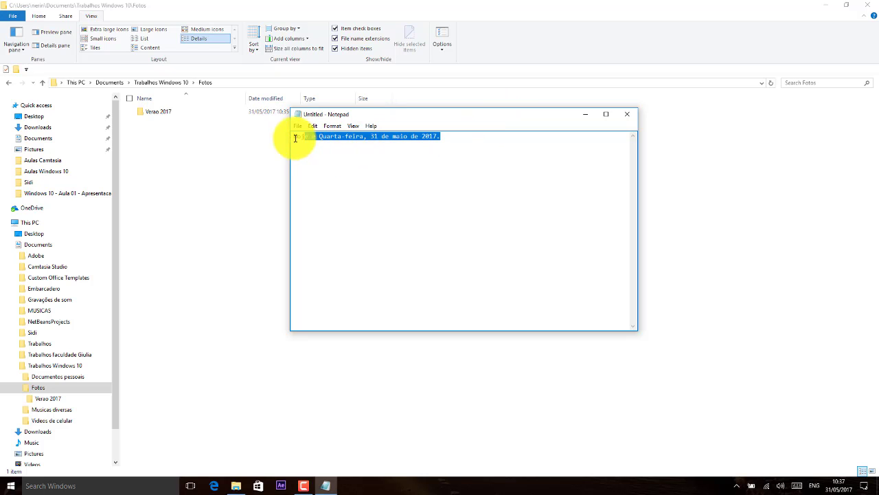
{"action": "left_click", "coordinate": [332, 127]}
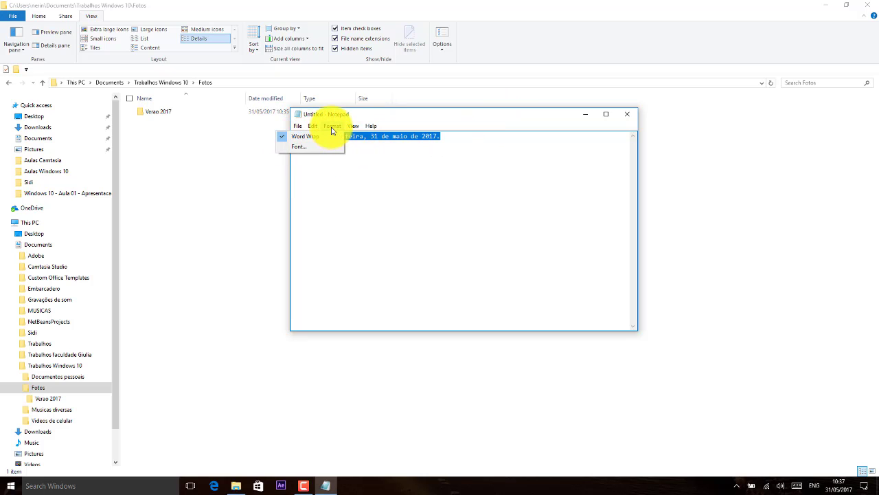
{"action": "left_click", "coordinate": [300, 146]}
{"action": "left_click", "coordinate": [416, 239]}
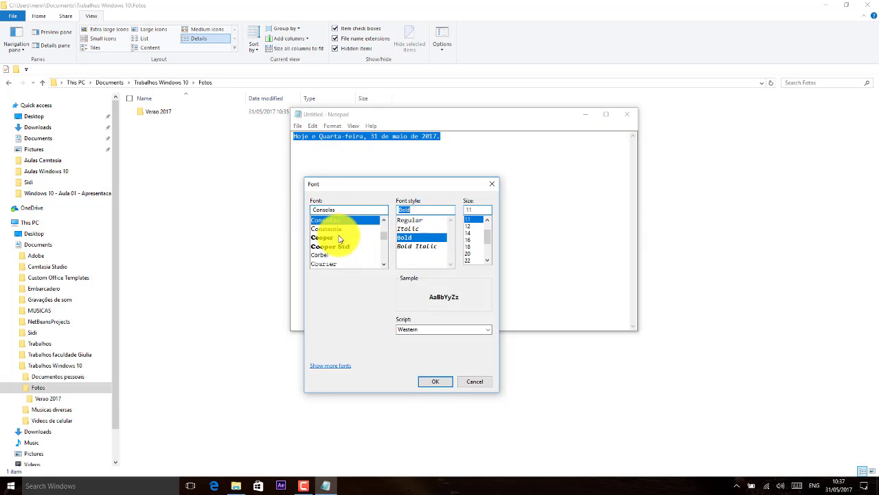
{"action": "left_click", "coordinate": [488, 260]}
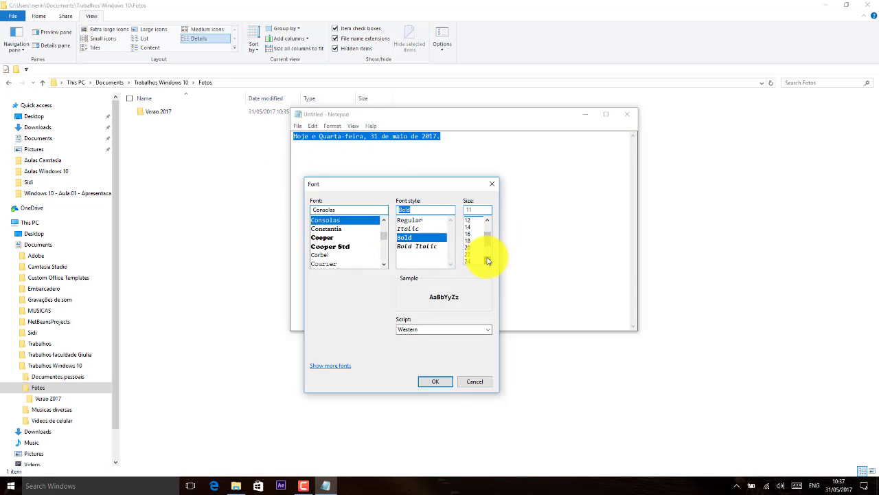
{"action": "left_click", "coordinate": [488, 260]}
{"action": "left_click", "coordinate": [488, 260]}
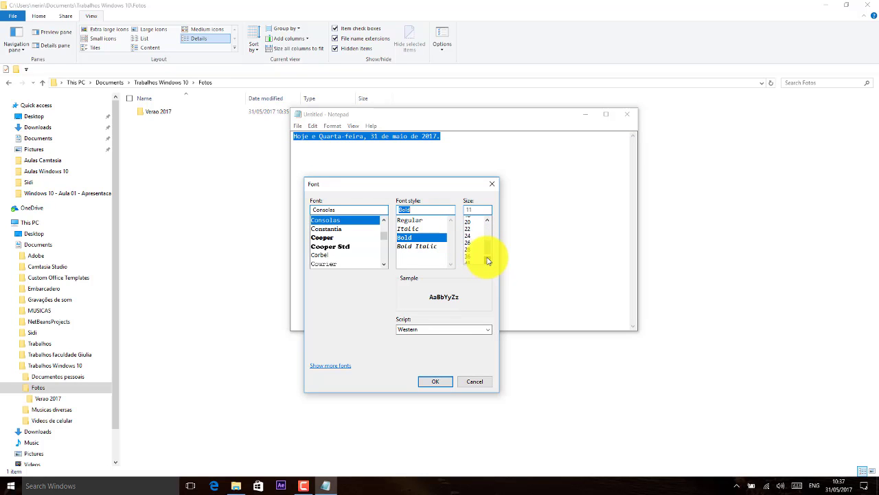
{"action": "left_click", "coordinate": [470, 246]}
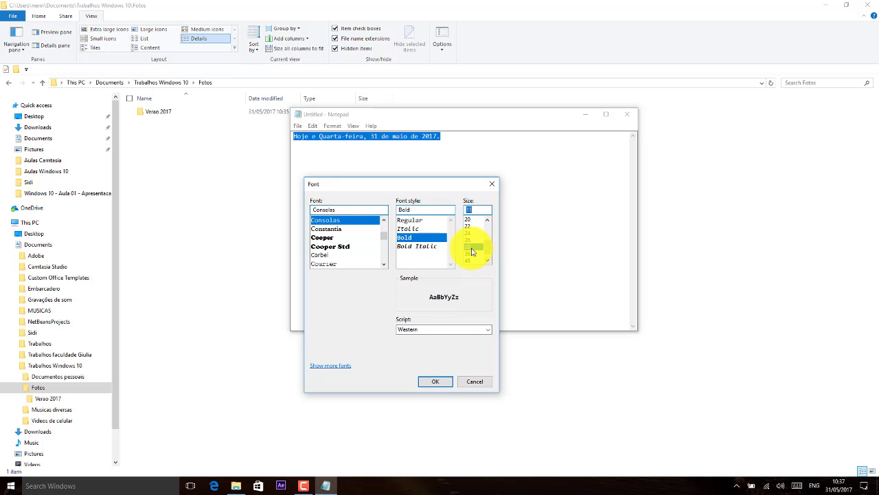
{"action": "left_click", "coordinate": [444, 381]}
{"action": "left_click", "coordinate": [446, 216]}
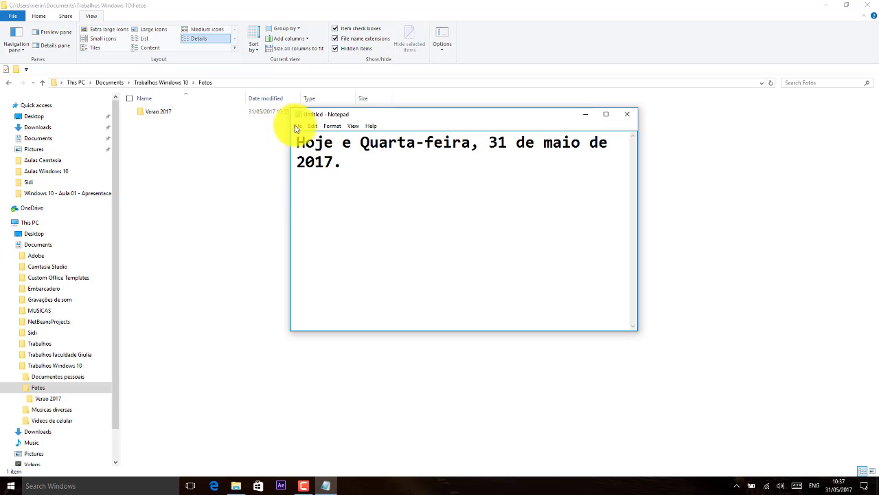
Step: Start saving the note and choose Documents > Trabalhos Windows 10 > Documentos pessoais as its location
{"action": "left_click", "coordinate": [298, 127]}
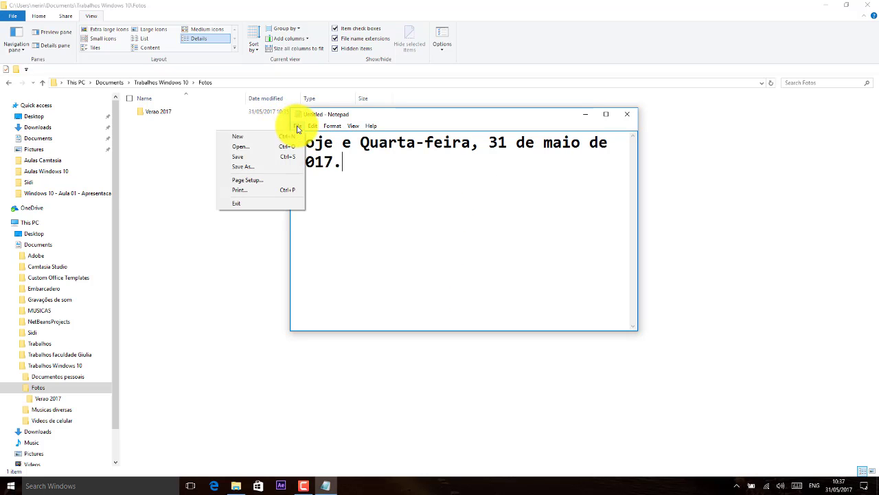
{"action": "left_click", "coordinate": [249, 157]}
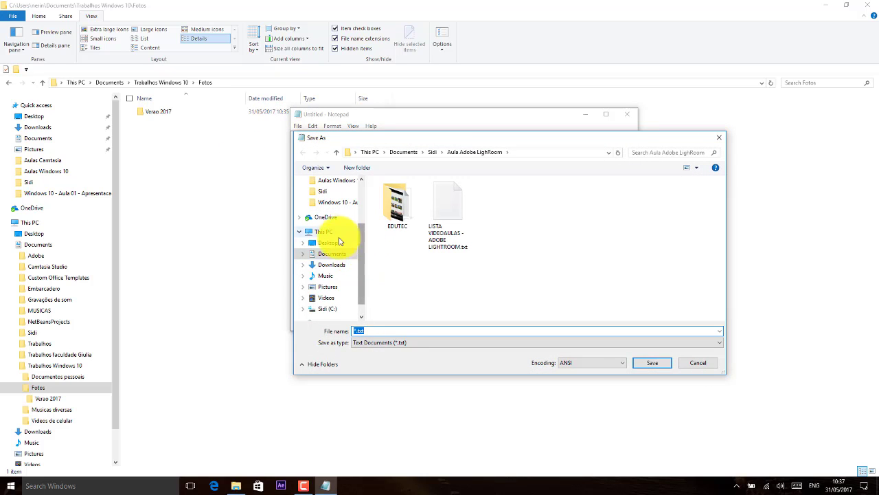
{"action": "left_click", "coordinate": [328, 243]}
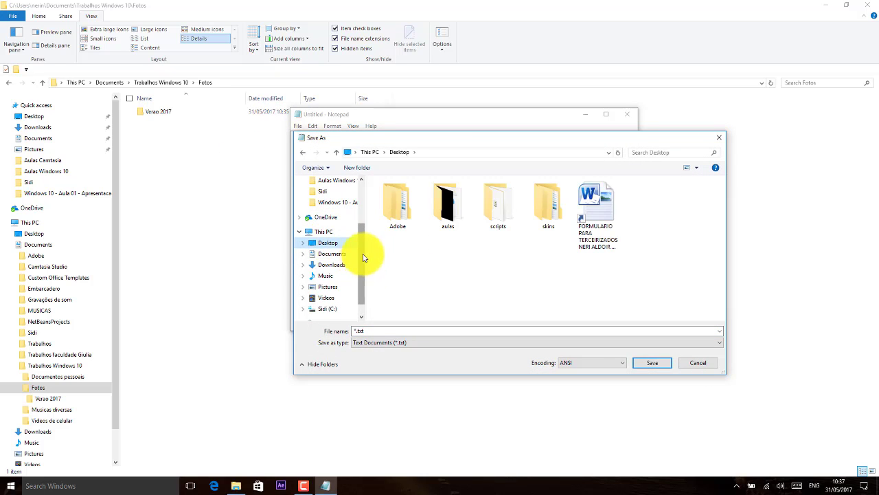
{"action": "scroll", "coordinate": [360, 252], "scroll_direction": "up", "scroll_amount": 1}
{"action": "left_click", "coordinate": [341, 213]}
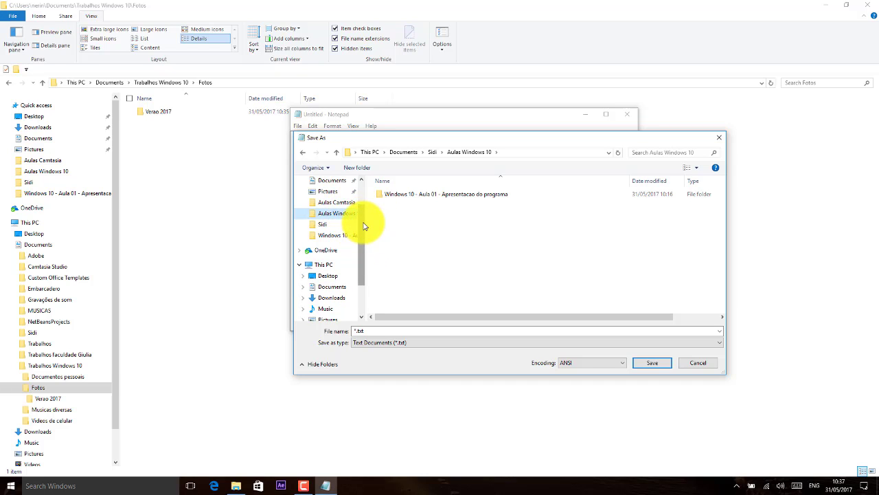
{"action": "left_click_drag", "start_coordinate": [364, 226], "coordinate": [367, 262]}
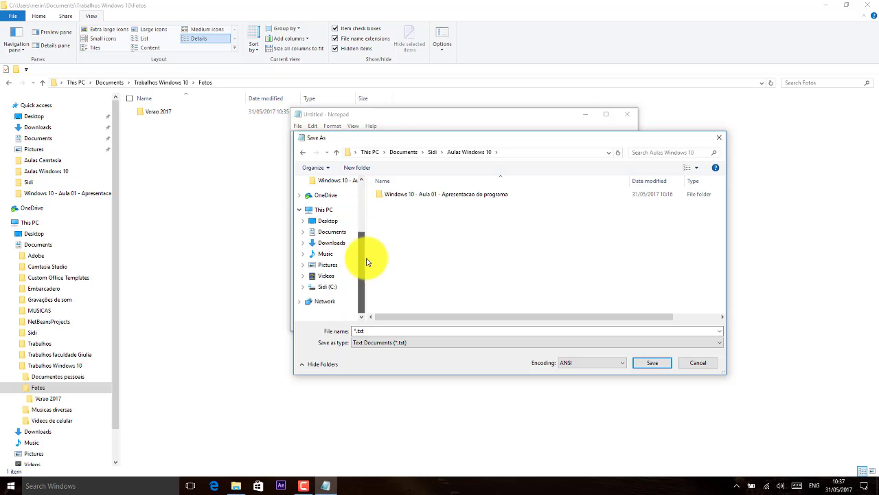
{"action": "left_click", "coordinate": [336, 232]}
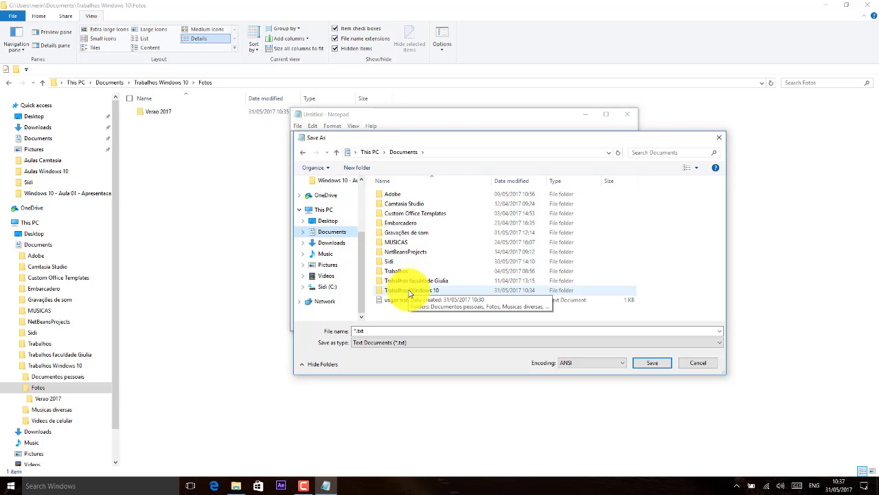
{"action": "left_click", "coordinate": [302, 232]}
{"action": "left_click", "coordinate": [347, 300]}
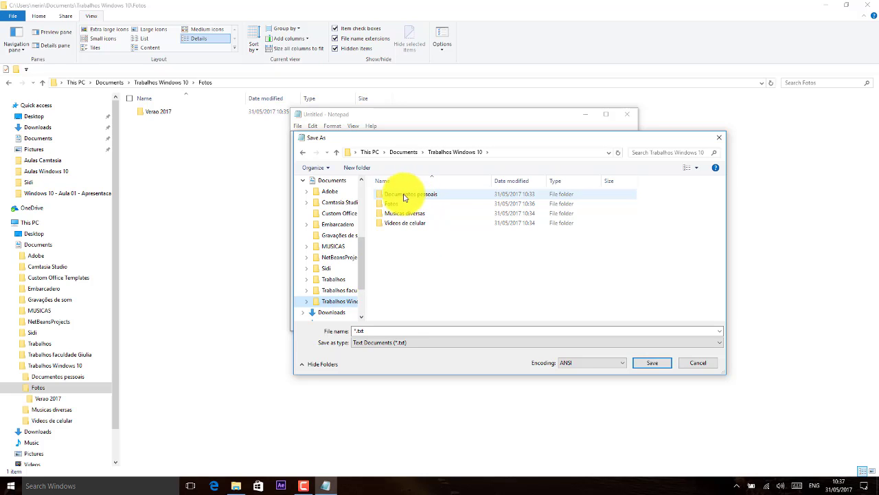
{"action": "scroll", "coordinate": [362, 275], "scroll_direction": "down", "scroll_amount": 1}
{"action": "left_click", "coordinate": [309, 279]}
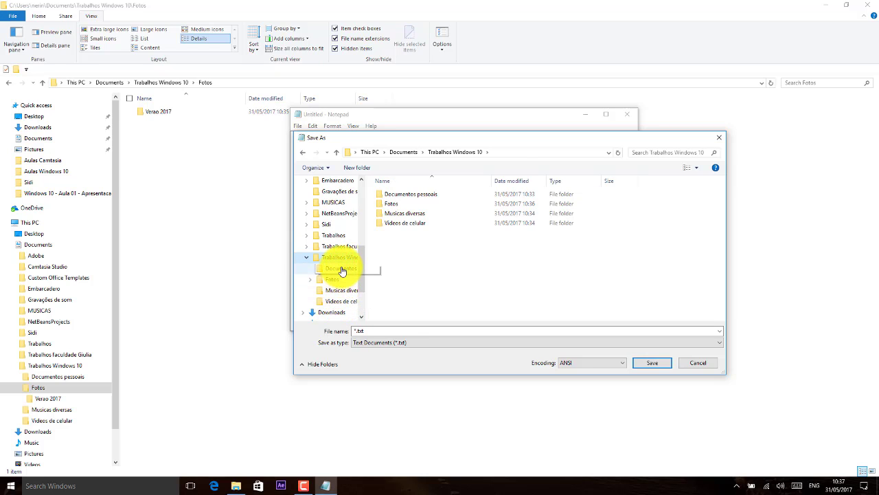
{"action": "left_click", "coordinate": [341, 269]}
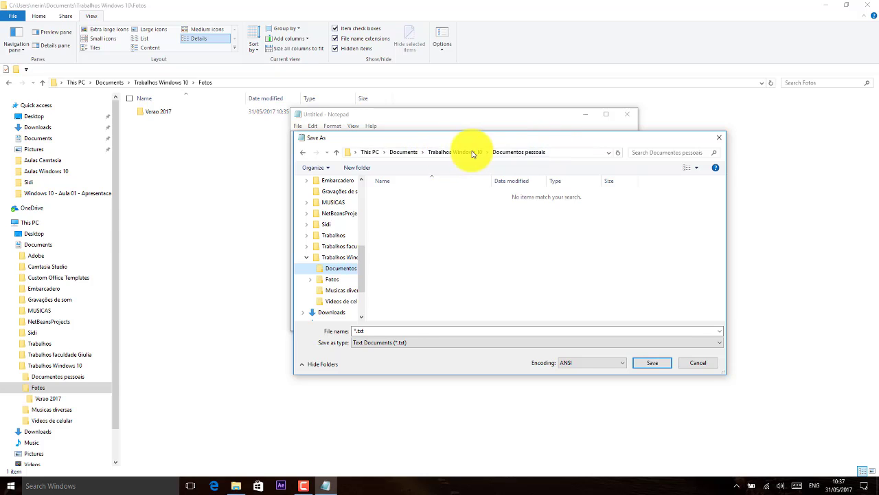
Step: Save the text document as "Dia da semana" and close Notepad
{"action": "left_click", "coordinate": [433, 331]}
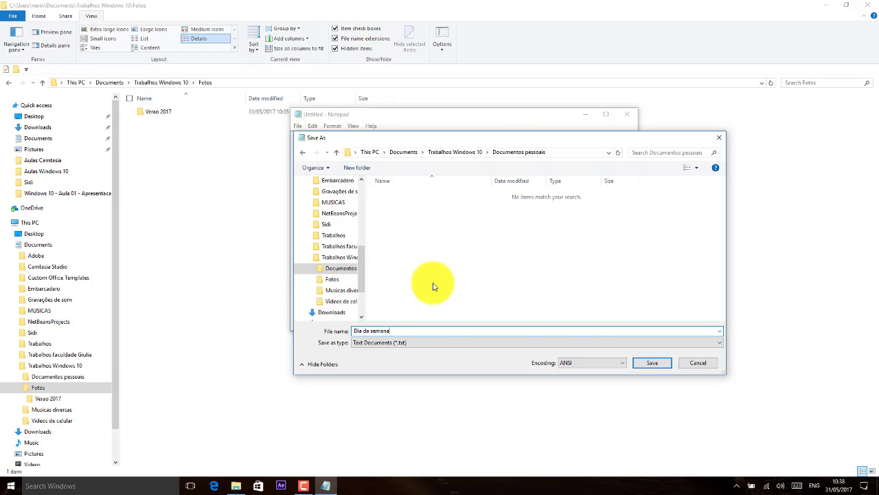
{"action": "left_click", "coordinate": [649, 363]}
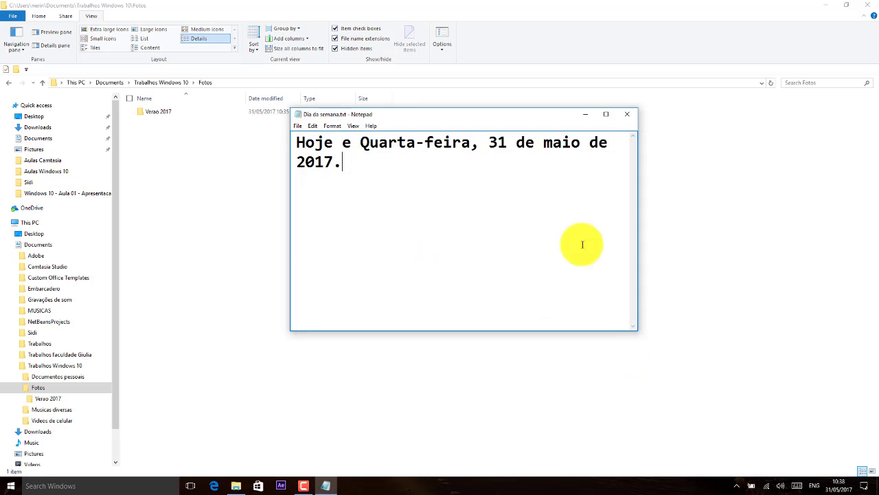
{"action": "left_click", "coordinate": [626, 114]}
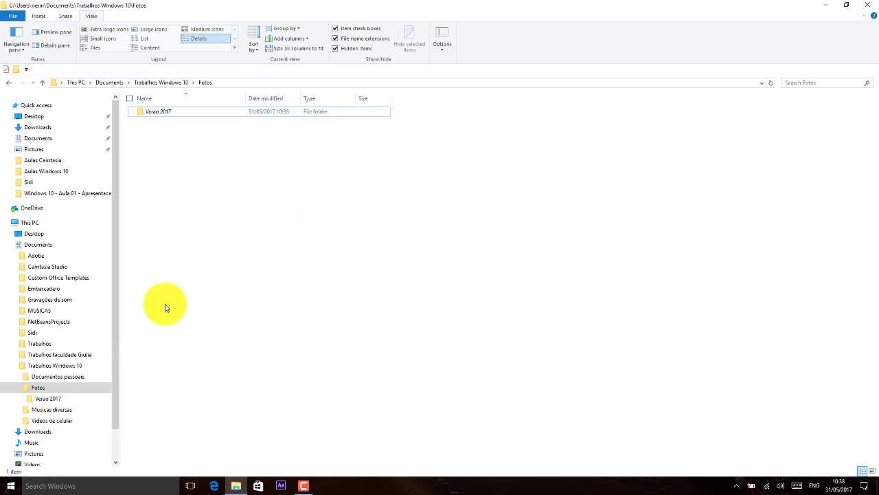
Step: Open Dia da semana.txt from the Documentos pessoais folder to check its text, and close it again
{"action": "left_click", "coordinate": [63, 379]}
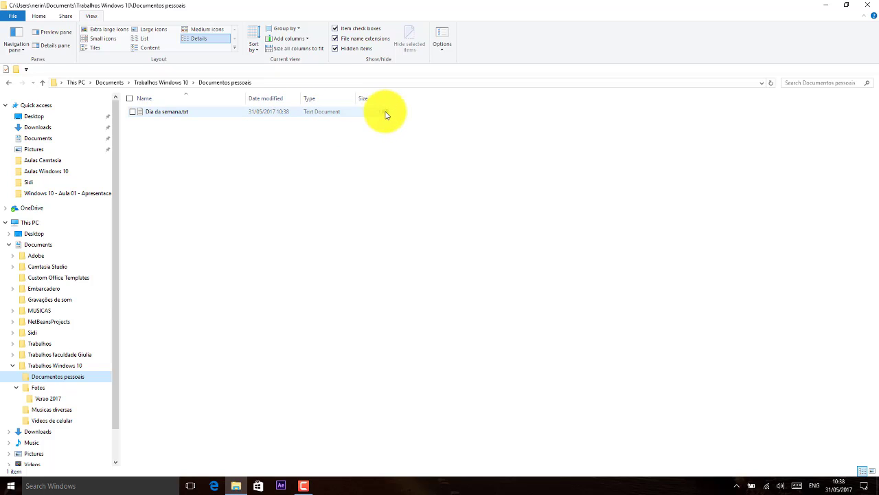
{"action": "double_click", "coordinate": [165, 111]}
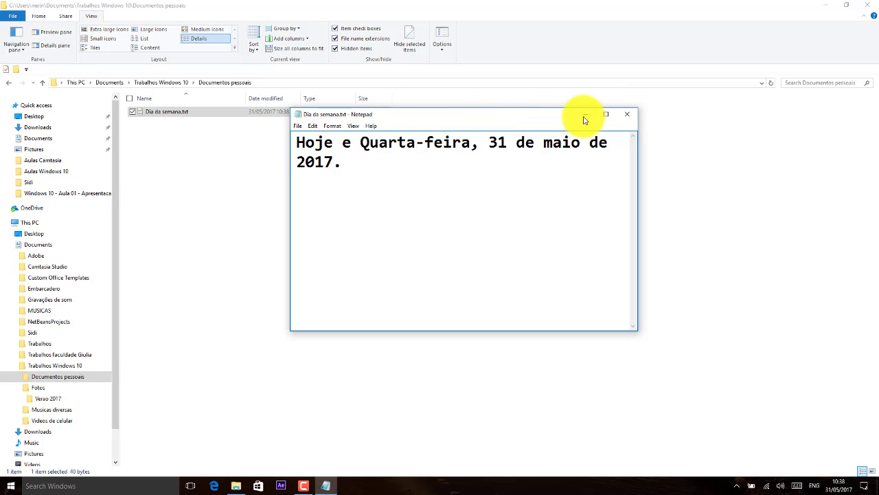
{"action": "left_click", "coordinate": [627, 114]}
{"action": "left_click", "coordinate": [321, 151]}
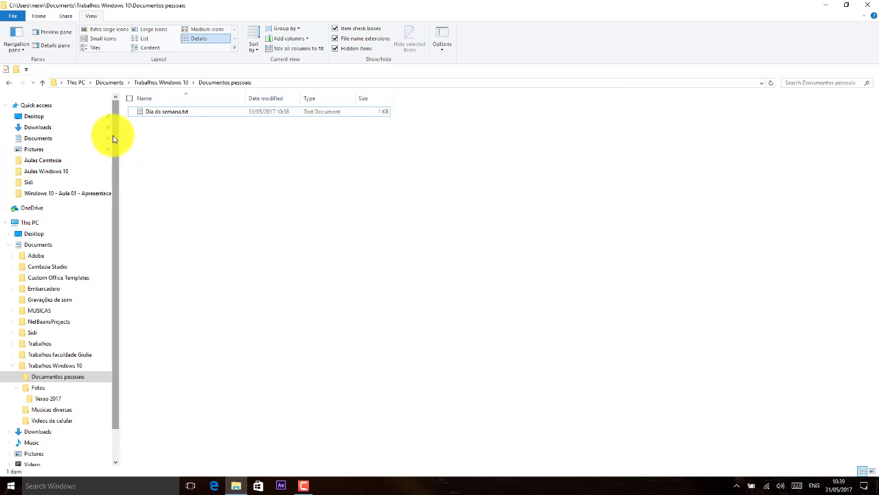
{"action": "scroll", "coordinate": [115, 141], "scroll_direction": "down", "scroll_amount": 1}
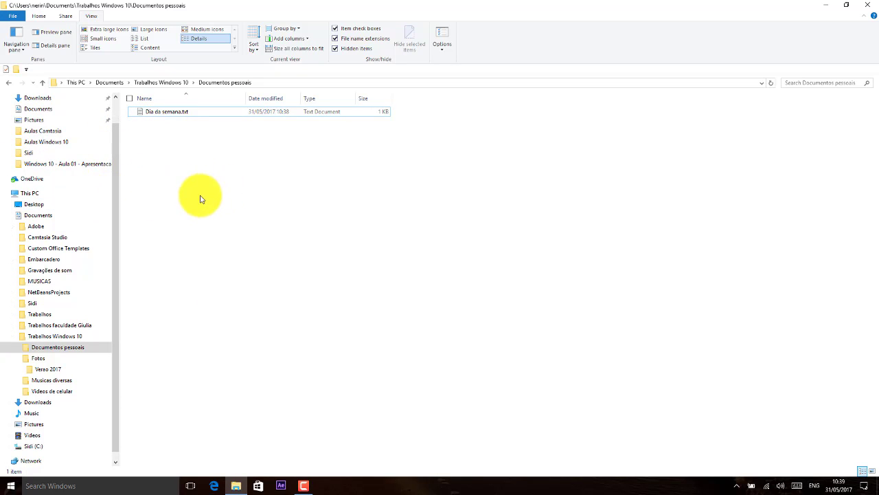
{"action": "left_click", "coordinate": [11, 16]}
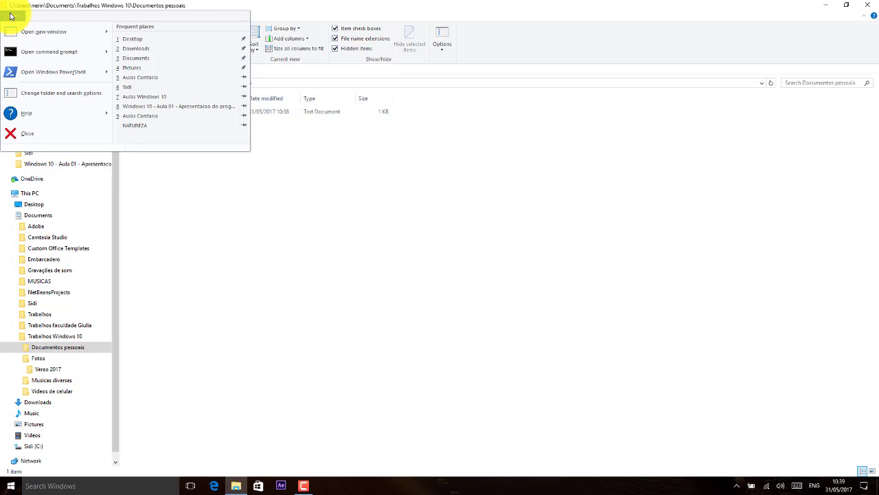
{"action": "left_click", "coordinate": [11, 15]}
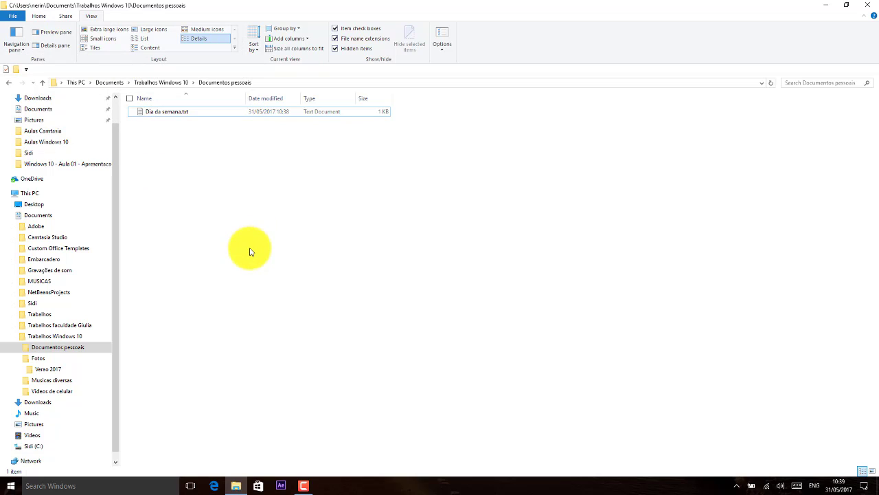
{"action": "right_click", "coordinate": [250, 252]}
Step: Open the Documents folder
{"action": "left_click", "coordinate": [37, 109]}
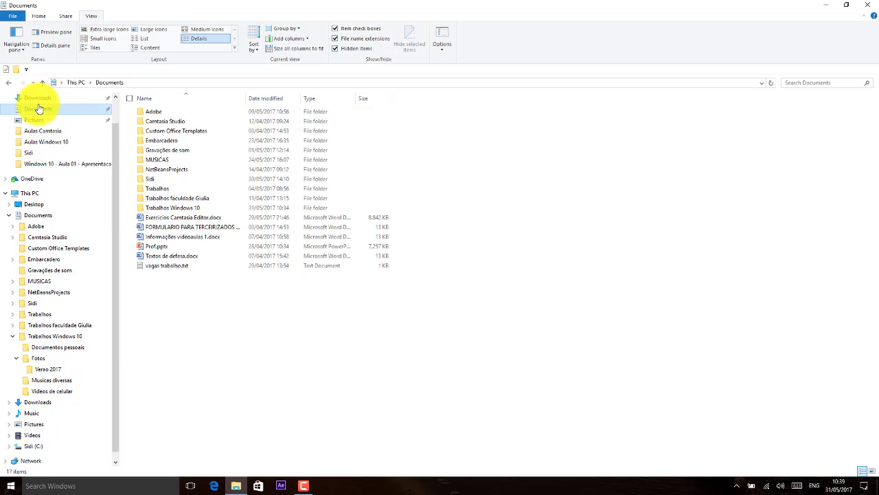